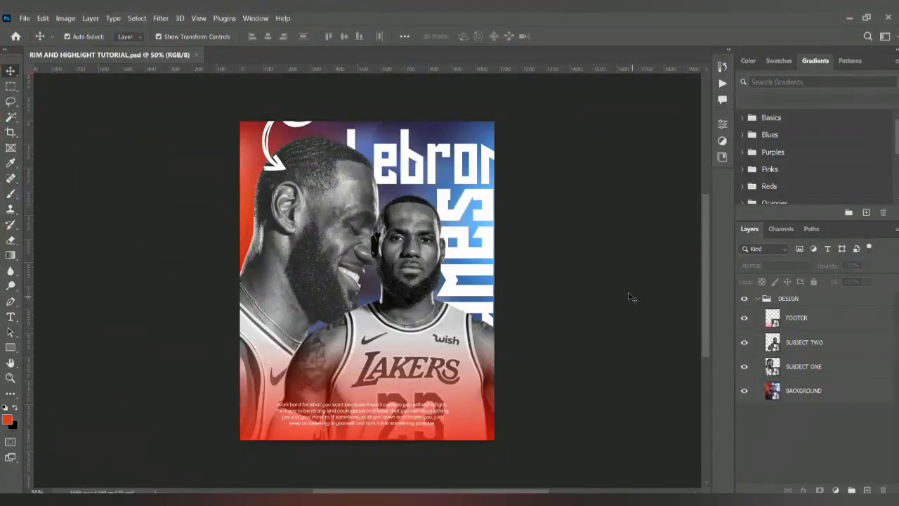
left_click(756, 299)
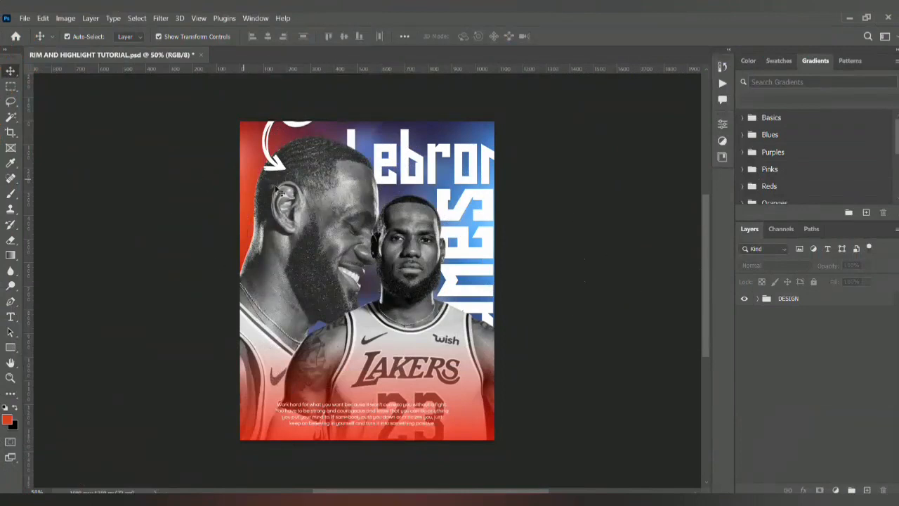
scroll(331, 230, "left", 3)
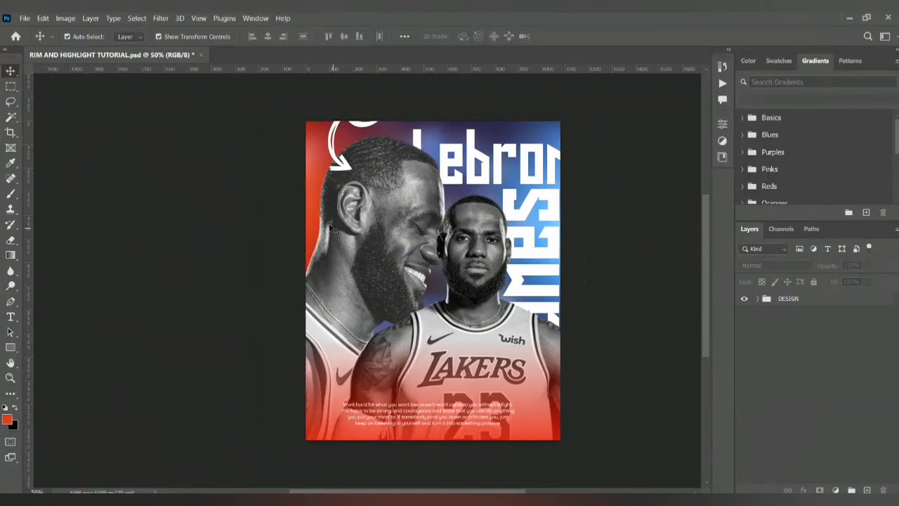
scroll(332, 230, "right", 2)
scroll(331, 229, "left", 3)
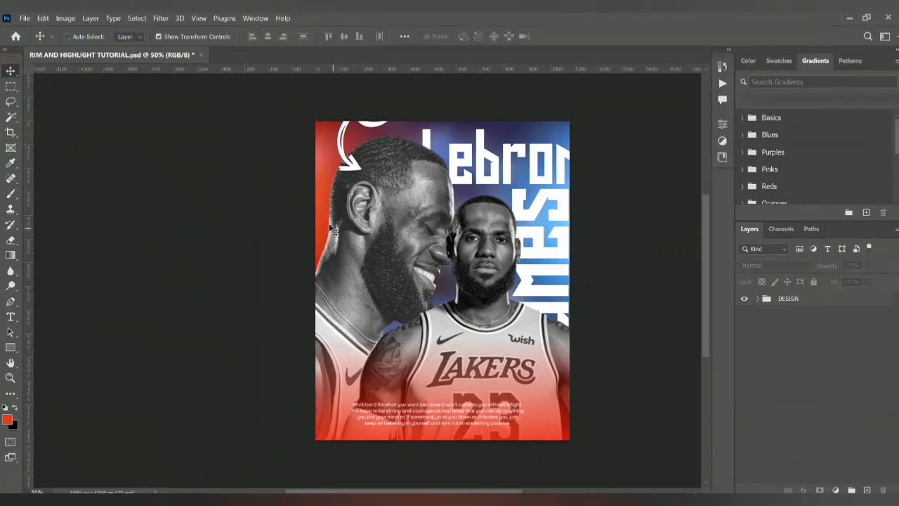
scroll(332, 230, "right", 3)
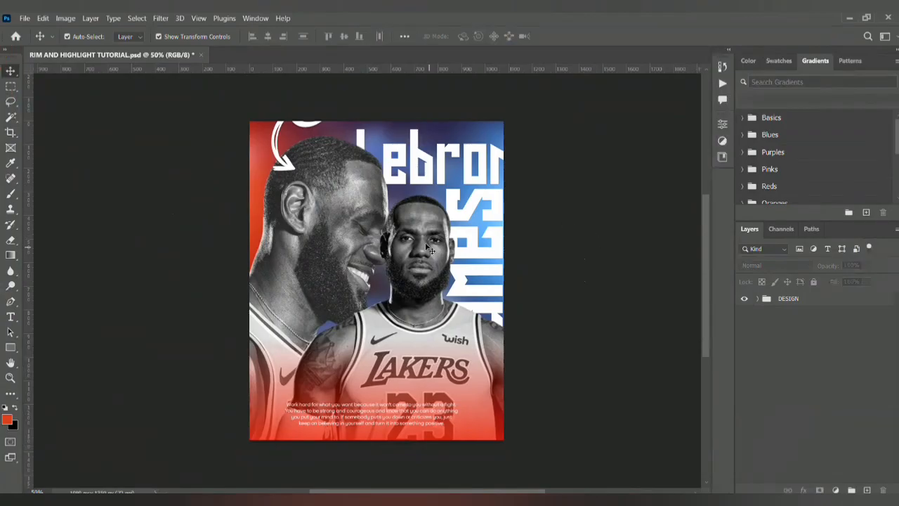
left_click(758, 297)
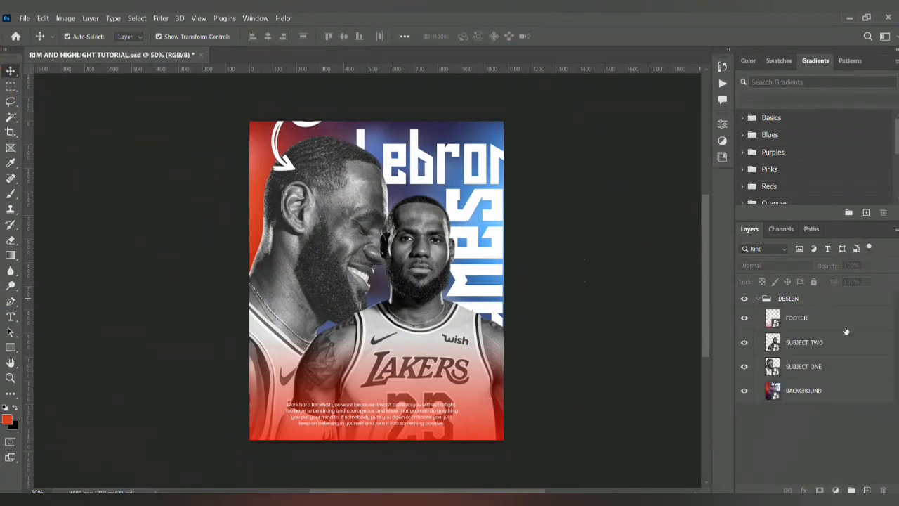
Toggle the SUBJECT ONE layer's visibility off and on to see which figure it holds, then deselect it
left_click(826, 372)
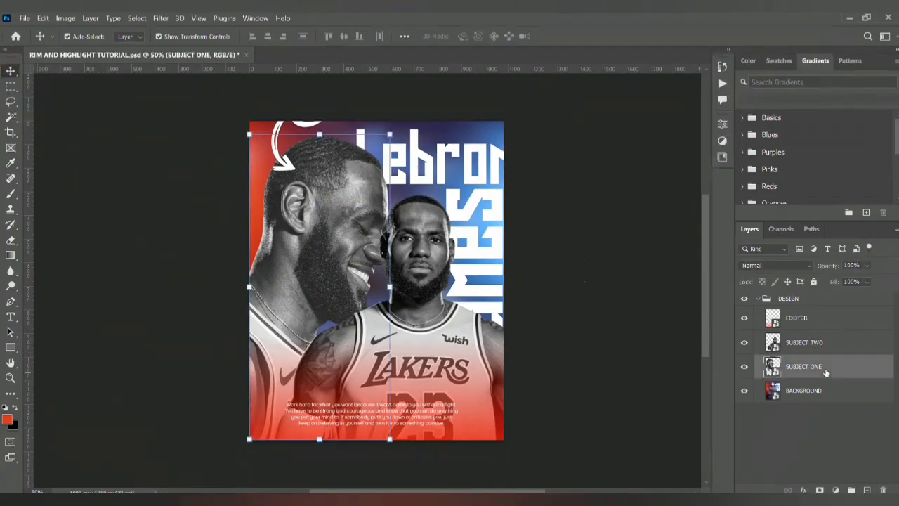
left_click(744, 366)
left_click(744, 366)
left_click(580, 370)
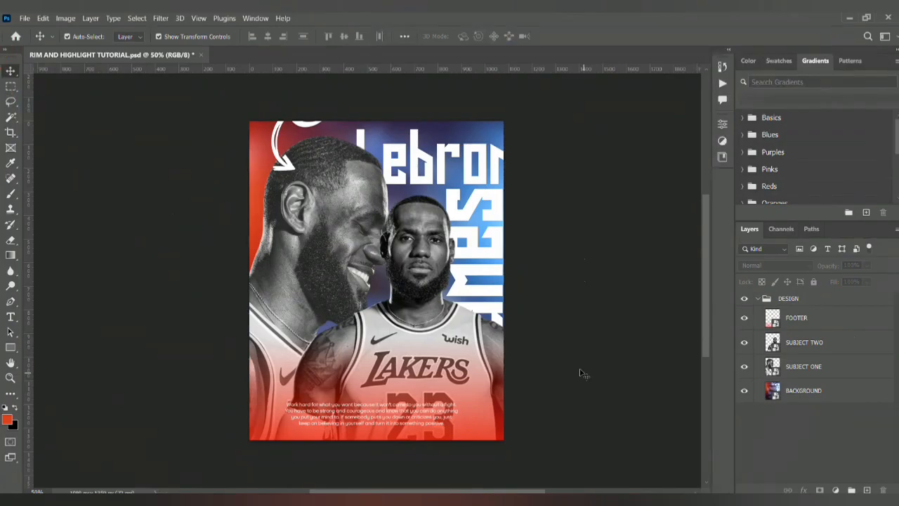
Examine the bright rim light along the back of the large profile figure's neck up close
scroll(503, 296, "left", 4)
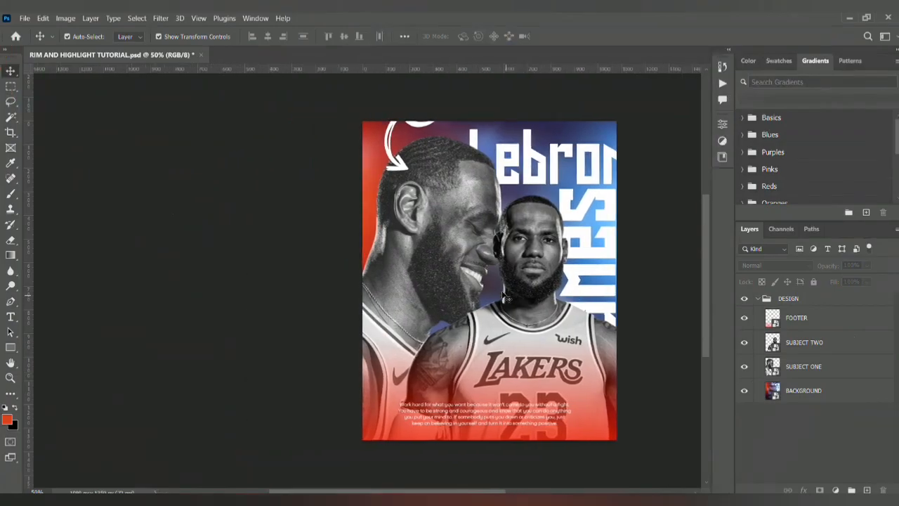
key("ctrl+plus")
key("ctrl+plus")
key("ctrl+plus")
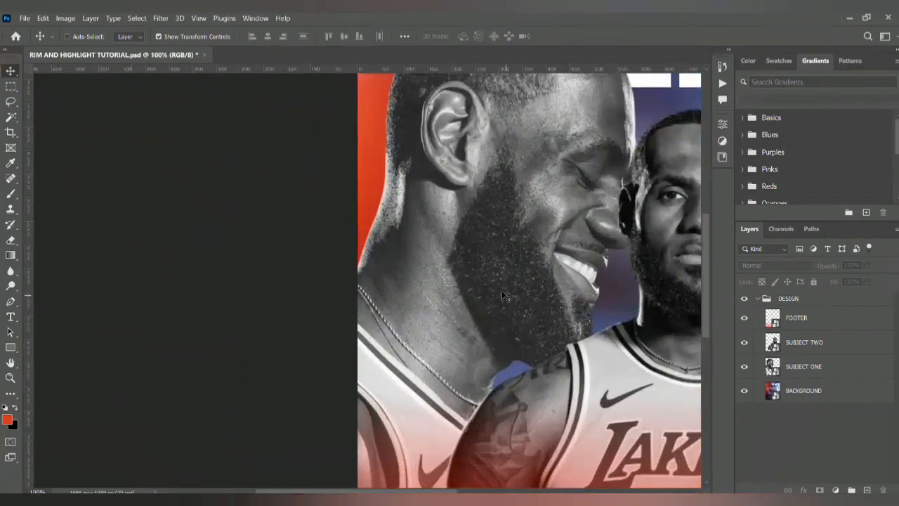
key("ctrl+plus")
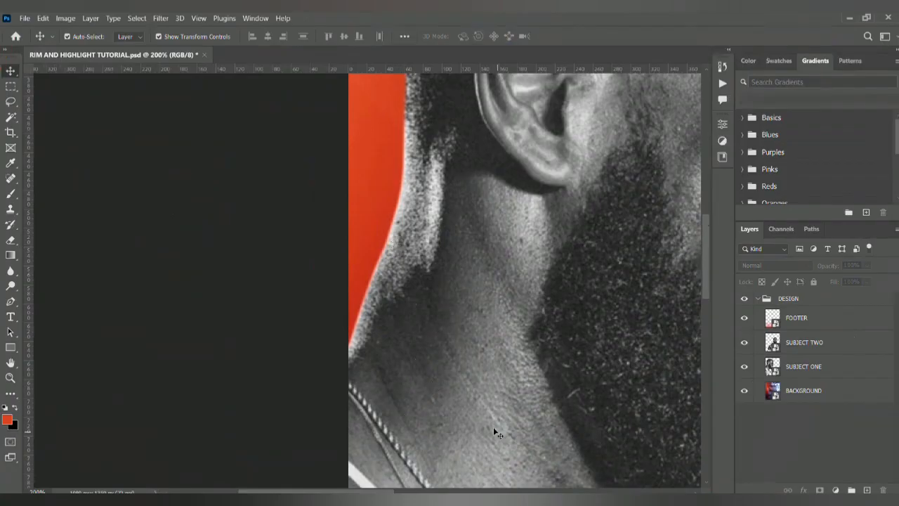
key("ctrl+shift+n")
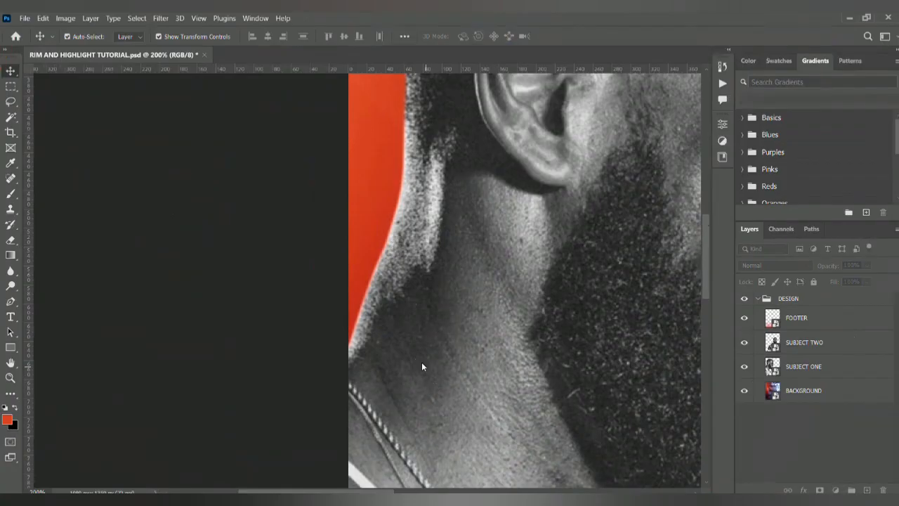
key("ctrl+0")
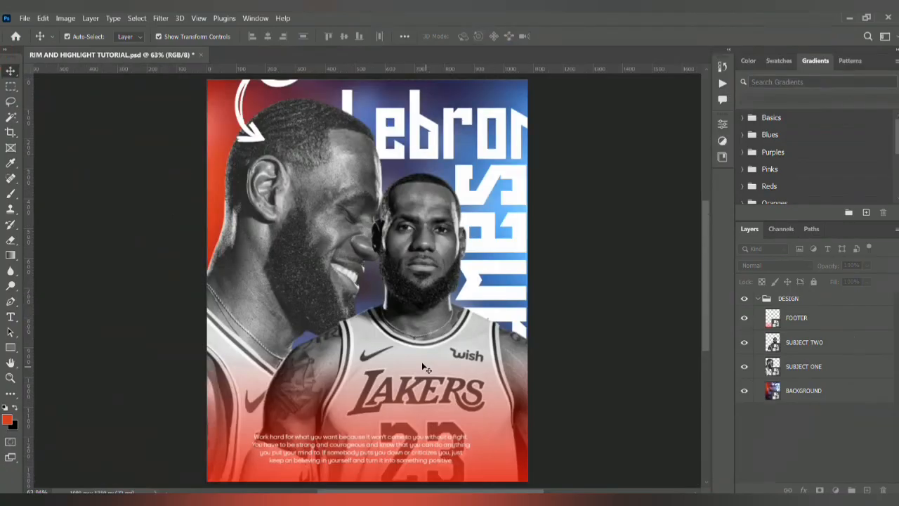
key("ctrl+minus")
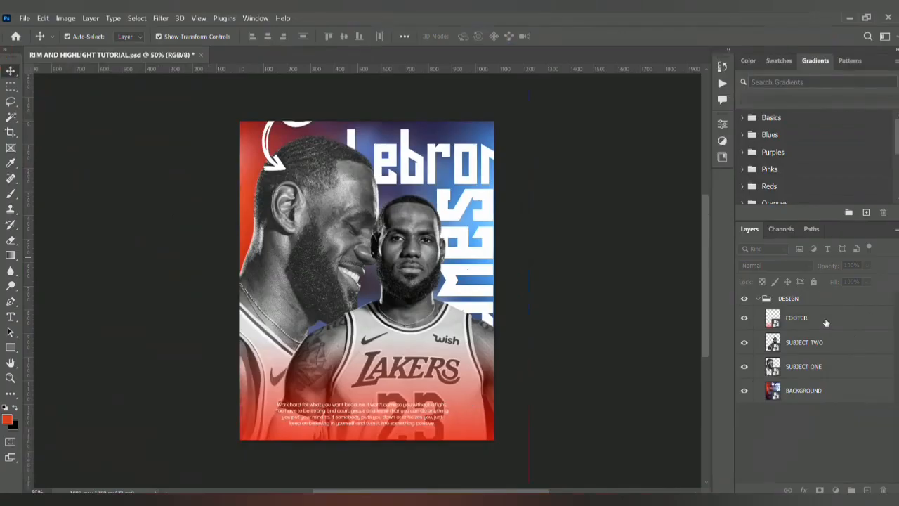
Add a new empty layer above SUBJECT ONE and clip it to that layer
left_click(258, 299)
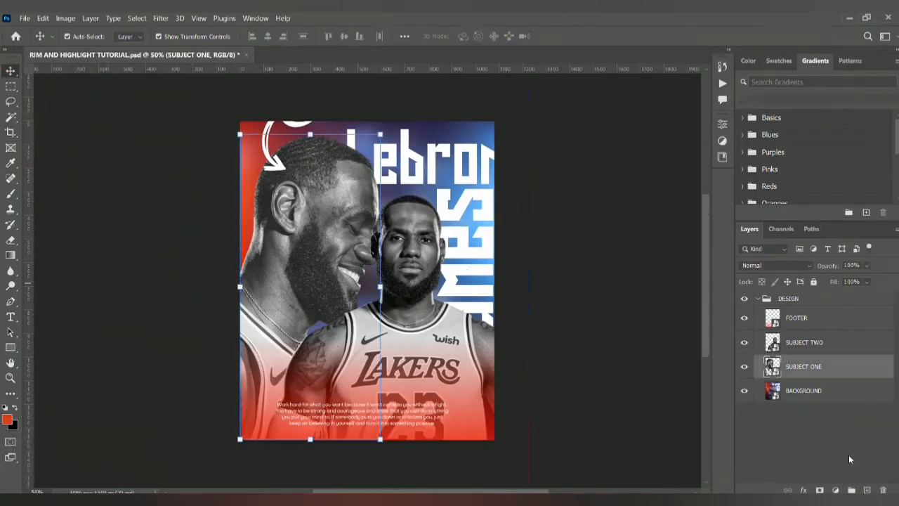
left_click(867, 489)
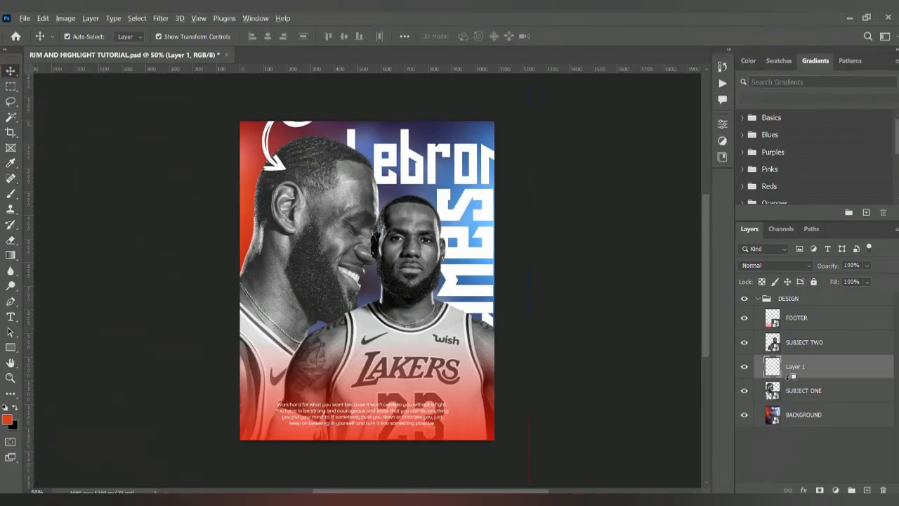
left_click(789, 377, "alt")
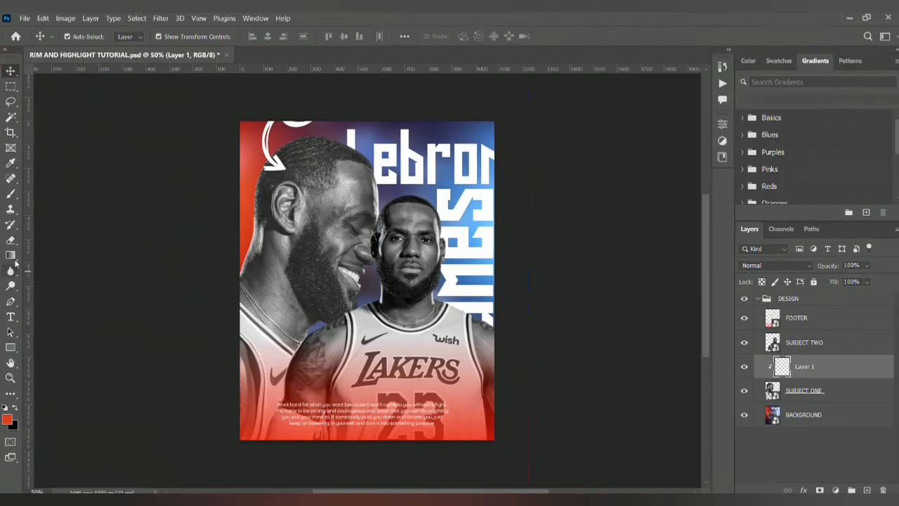
Set up a soft 60 px brush and change the clipped layer's blend mode to Linear Dodge (Add)
left_click(11, 196)
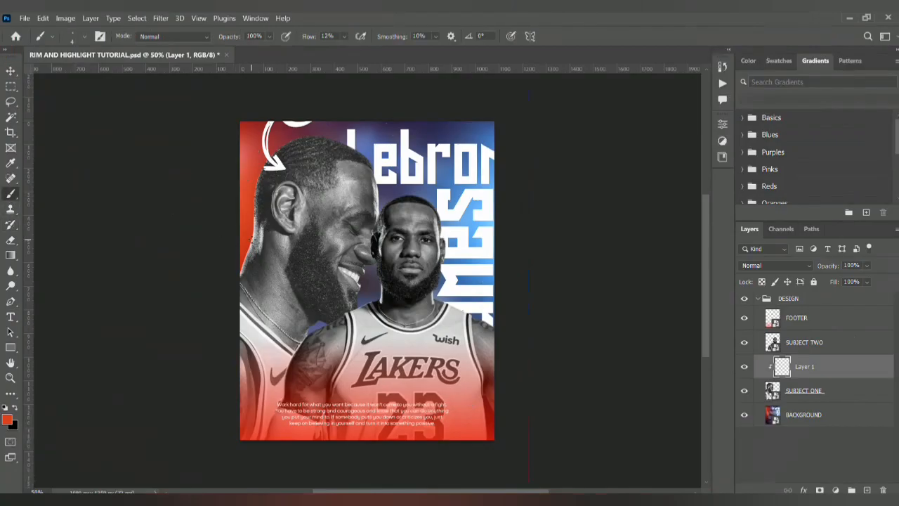
key("bracketright")
key("bracketright")
key("bracketright")
key("bracketright")
key("bracketright")
key("ctrl+1")
key("bracketright")
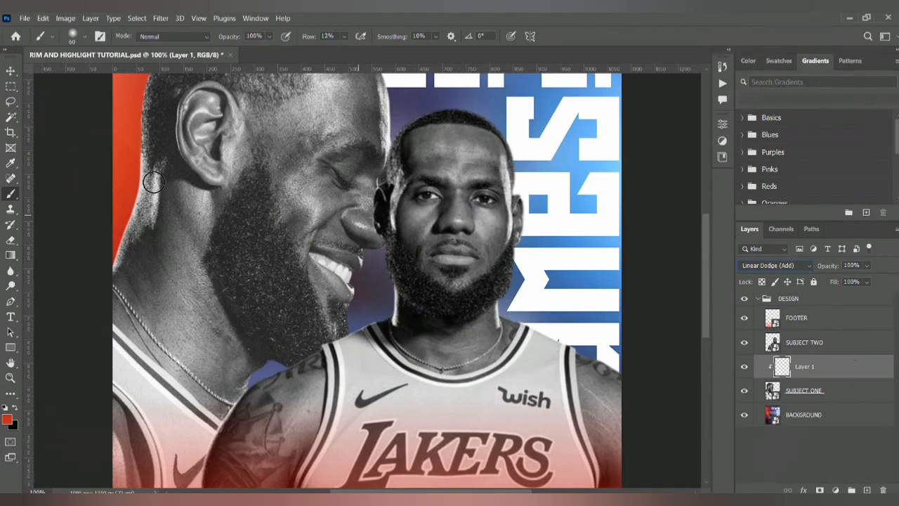
Paint a red rim light down the back of the profile figure's neck, undoing the first test stroke
mouse_move(149, 211)
left_mouse_down()
mouse_move(142, 228)
mouse_move(159, 204)
mouse_move(147, 196)
mouse_move(123, 264)
mouse_move(155, 176)
mouse_move(150, 235)
left_mouse_up()
key("ctrl+z")
mouse_move(152, 191)
left_mouse_down()
mouse_move(124, 267)
mouse_move(144, 215)
mouse_move(146, 229)
mouse_move(153, 222)
mouse_move(157, 184)
mouse_move(154, 208)
mouse_move(161, 199)
mouse_move(118, 265)
left_mouse_up()
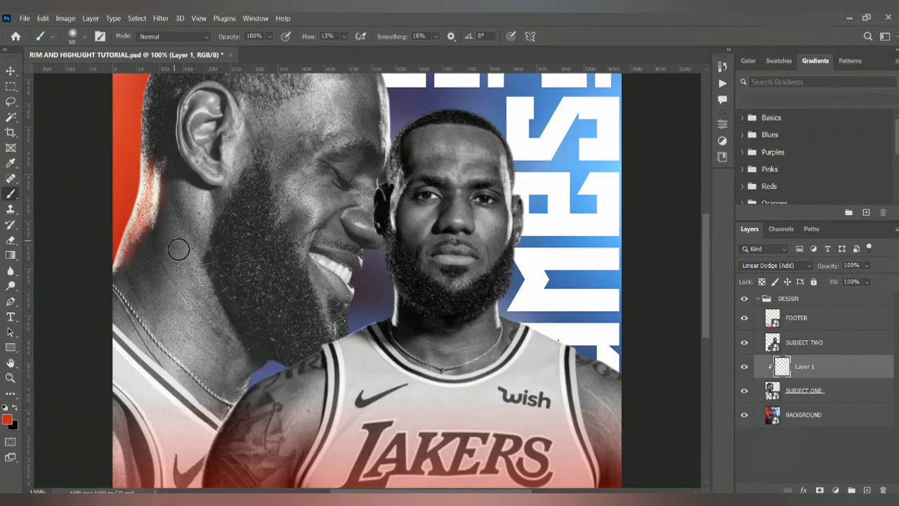
Brush red onto the neck below the ear, then erase the colour spilling beyond the neck's rim highlight
mouse_move(173, 208)
left_mouse_down()
mouse_move(183, 258)
mouse_move(176, 182)
mouse_move(203, 265)
left_mouse_up()
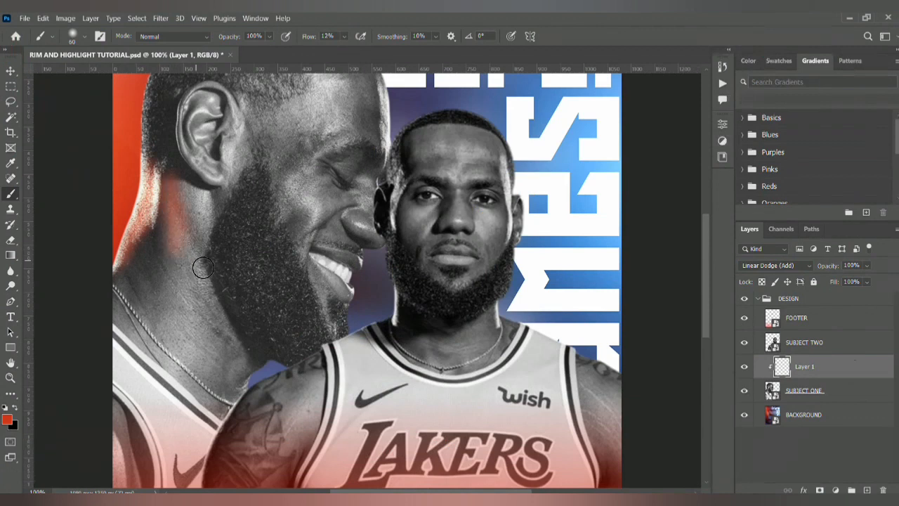
key("e")
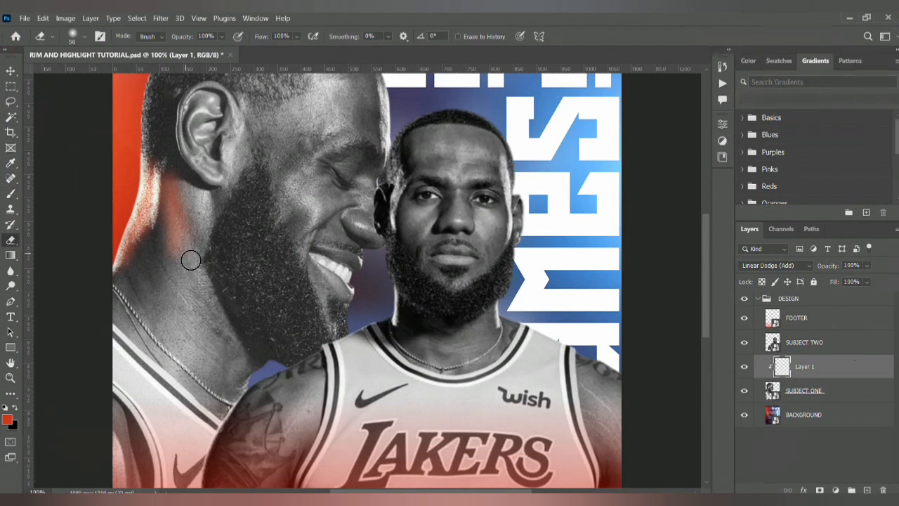
mouse_move(189, 269)
left_mouse_down()
mouse_move(182, 183)
mouse_move(172, 266)
mouse_move(180, 183)
mouse_move(174, 229)
mouse_move(125, 292)
left_mouse_up()
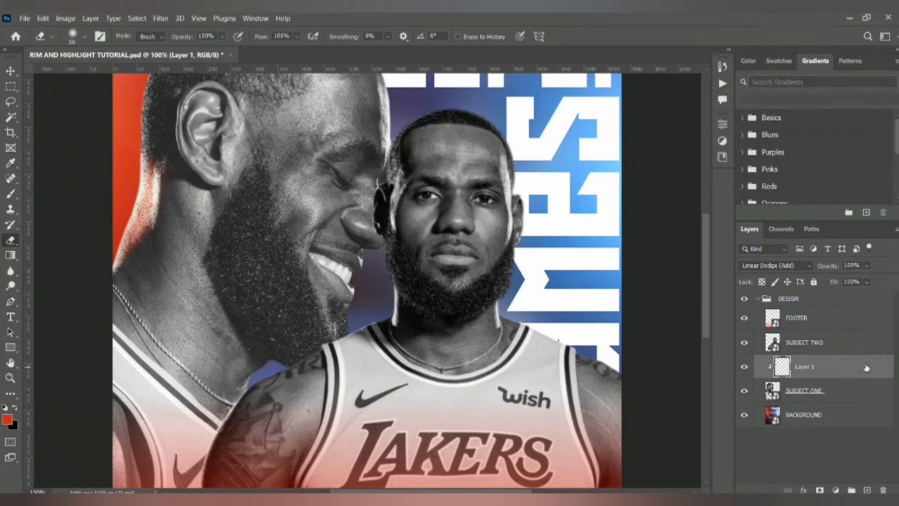
Apply advanced blending options to the clipped layer and brush more red up the back edge of the neck
key("space")
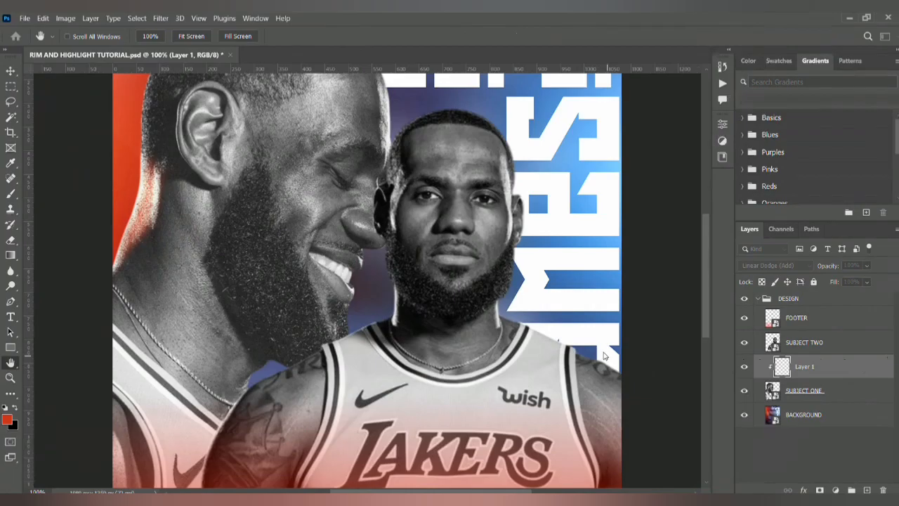
left_click(639, 354)
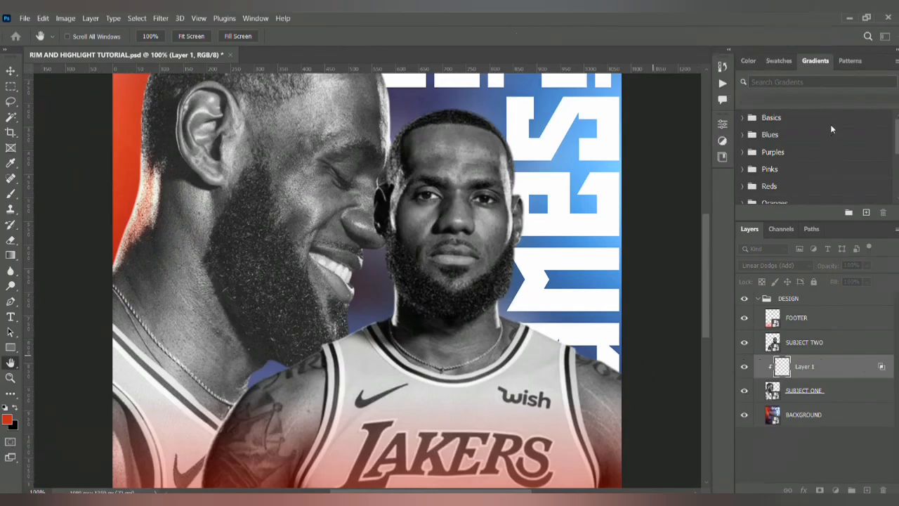
key("e")
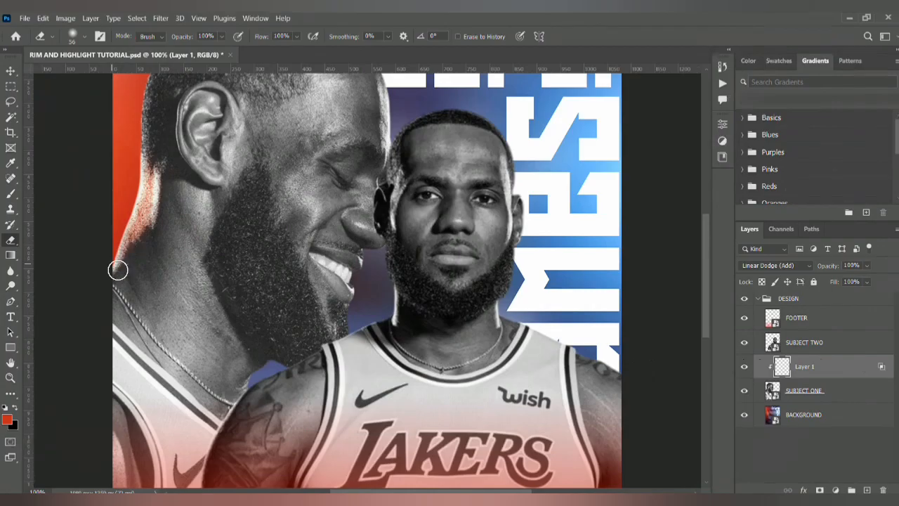
key("b")
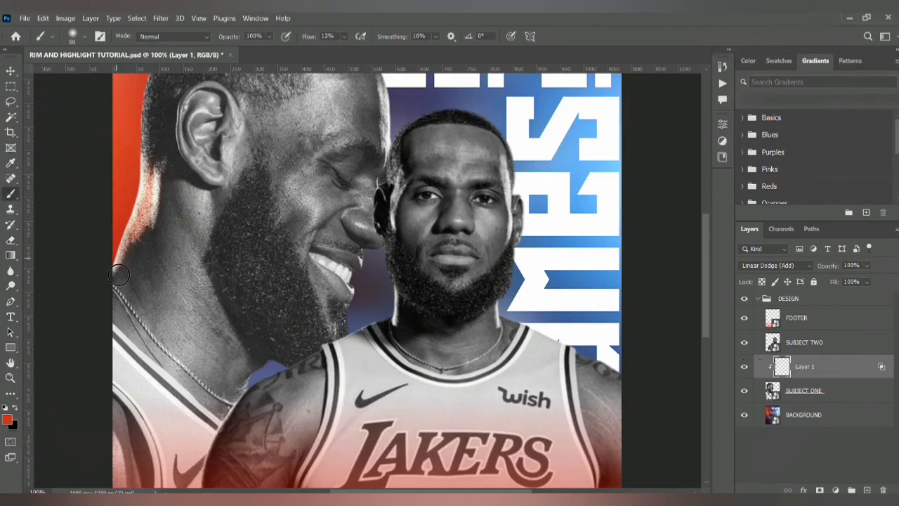
mouse_move(124, 259)
left_mouse_down()
mouse_move(148, 210)
mouse_move(146, 182)
mouse_move(155, 220)
mouse_move(154, 179)
mouse_move(151, 208)
left_mouse_up()
Raise the brush flow to 100% and paint a red rim down the profile figure's arm at the poster's lower-left edge
scroll(151, 208, "down", 6)
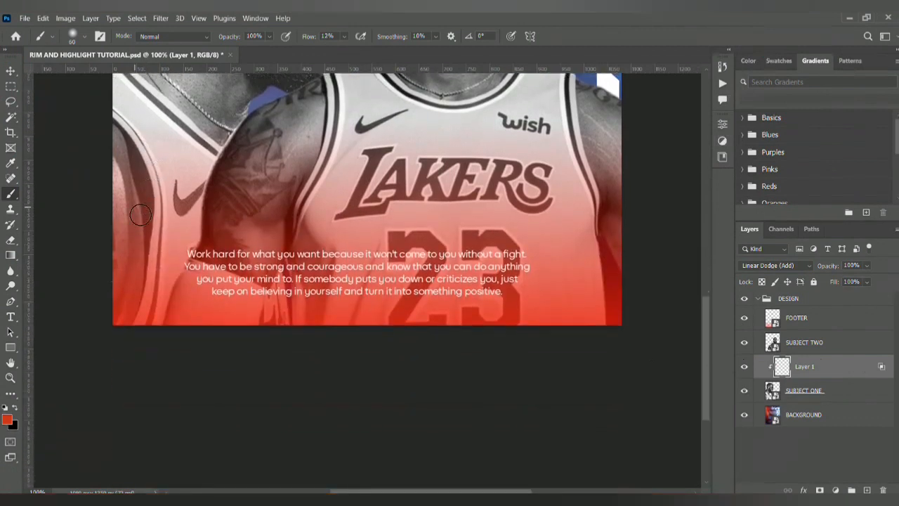
mouse_move(139, 214)
left_mouse_down()
mouse_move(120, 230)
mouse_move(118, 163)
mouse_move(122, 229)
mouse_move(121, 195)
left_mouse_up()
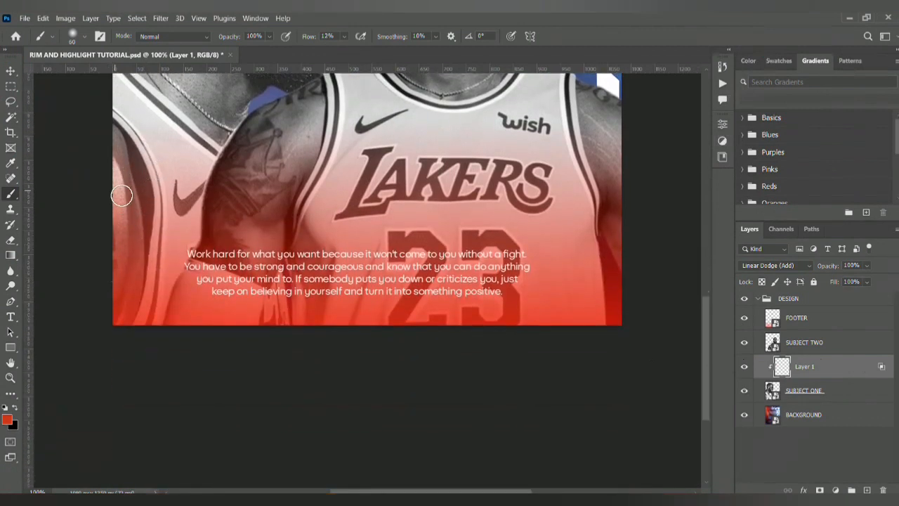
key("ctrl+z")
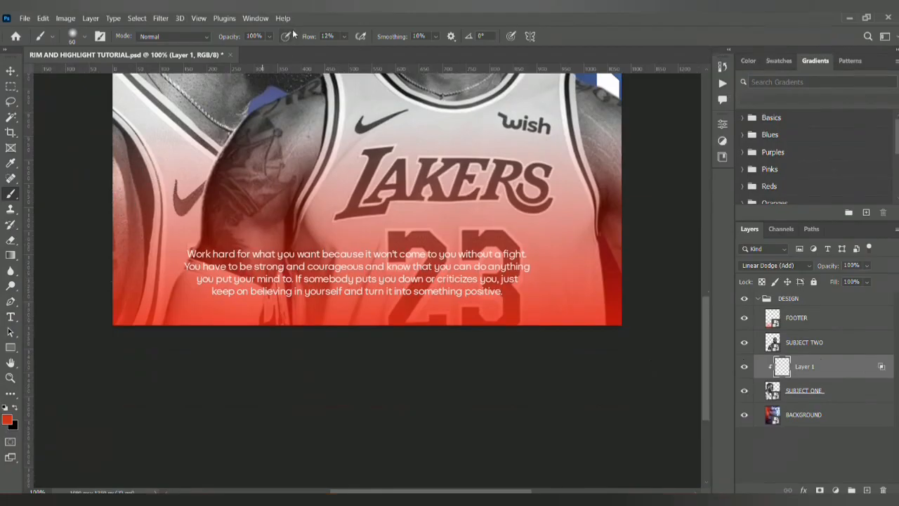
left_click_drag(308, 36, 367, 27)
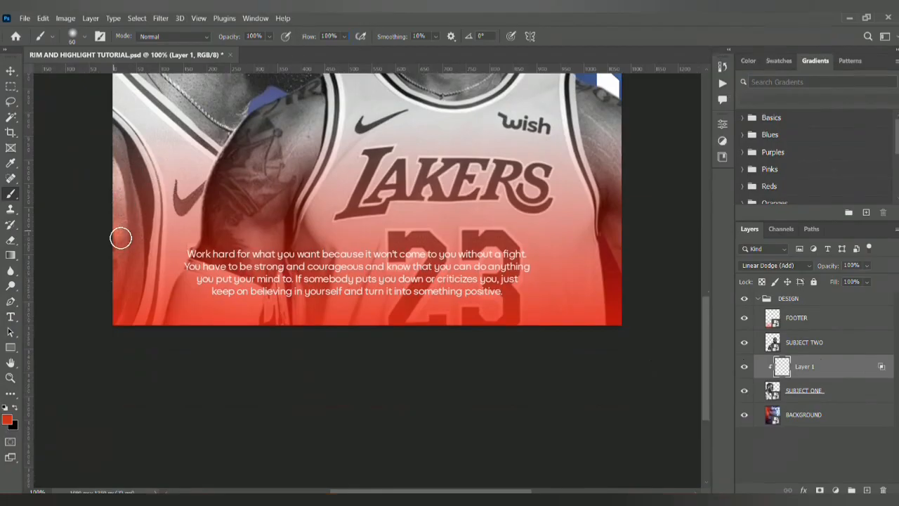
mouse_move(121, 238)
left_mouse_down()
mouse_move(111, 152)
mouse_move(130, 271)
mouse_move(116, 337)
left_mouse_up()
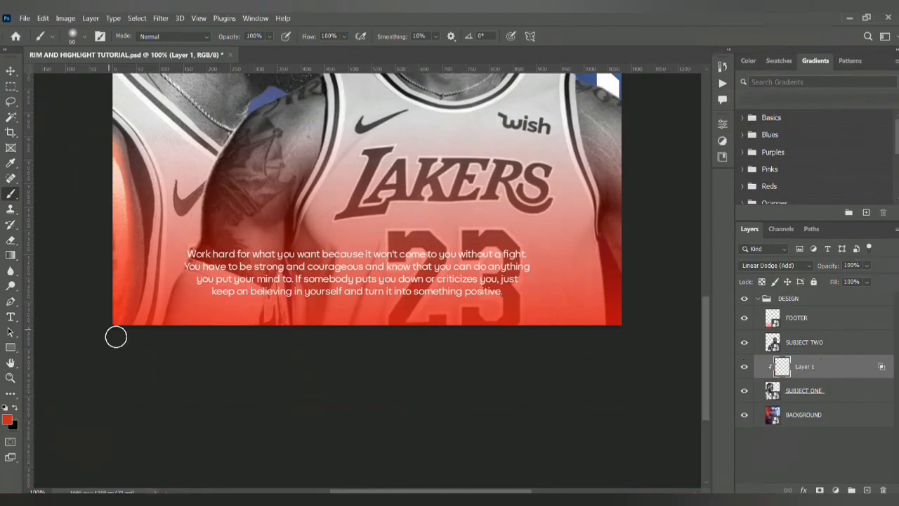
Erase the excess red from the inner side of the profile figure's arm and show the whole poster
scroll(116, 337, "up", 3)
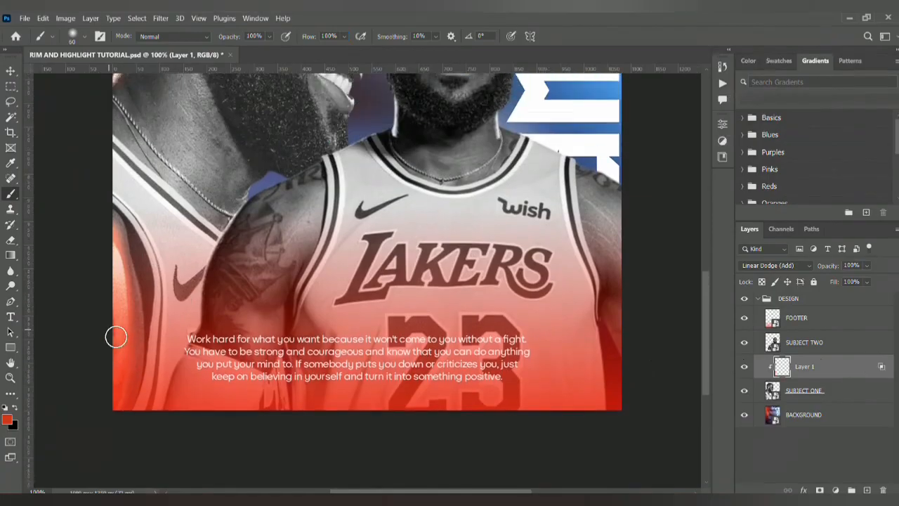
key("e")
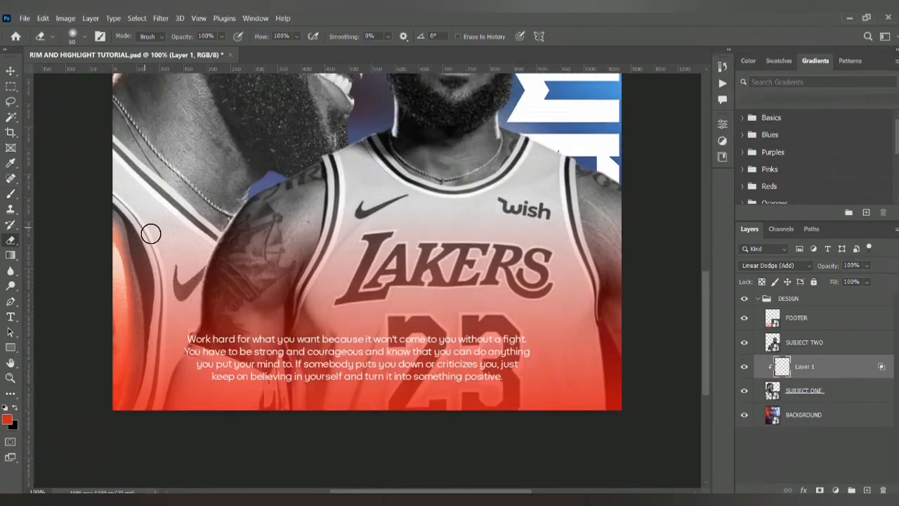
mouse_move(126, 227)
left_mouse_down()
mouse_move(142, 281)
mouse_move(144, 389)
left_mouse_up()
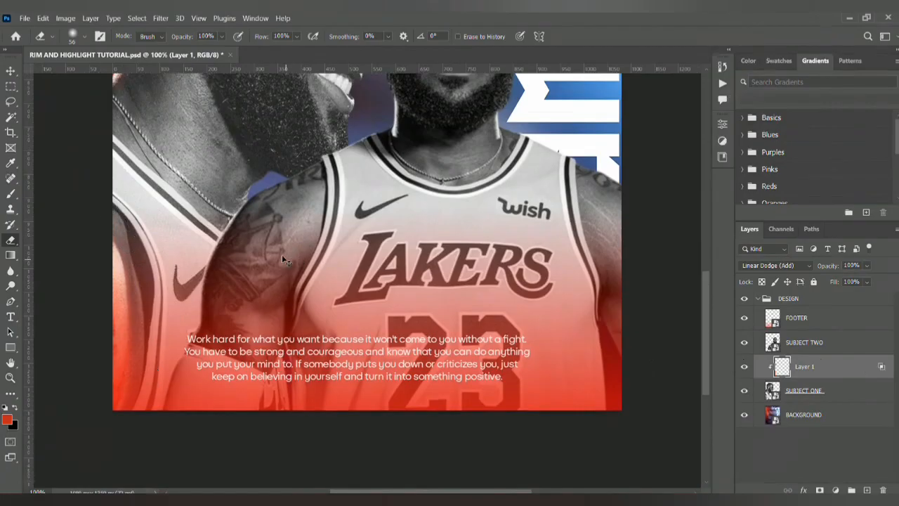
key("ctrl+0")
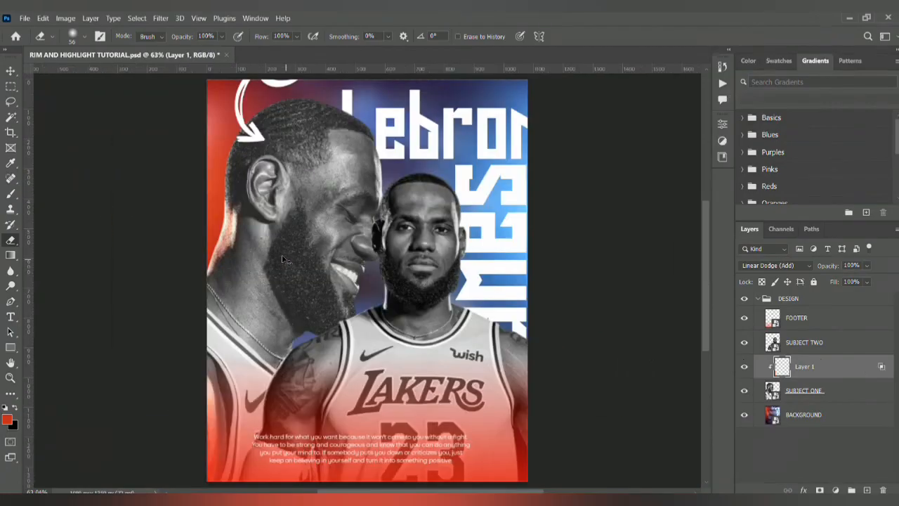
Compare the poster with and without the clipped paint layer above SUBJECT ONE, and rename that layer HIGHLIGHT
key("ctrl+minus")
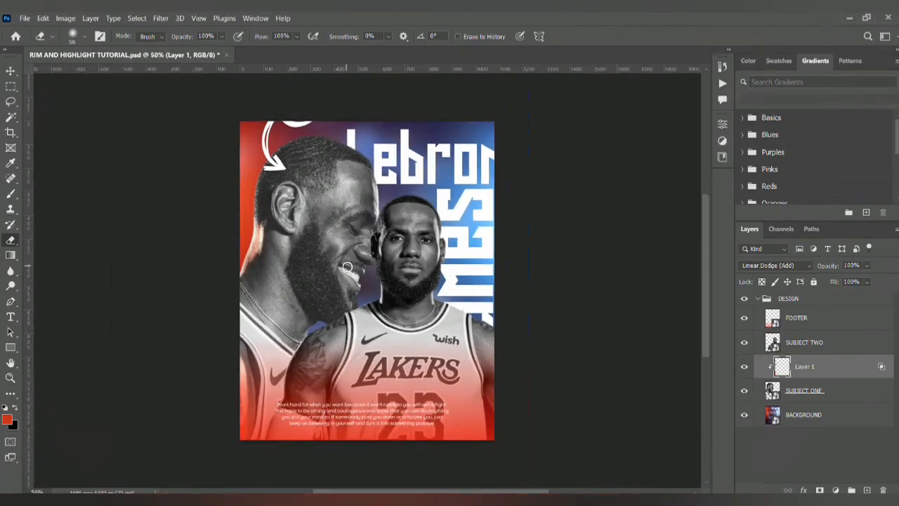
left_click(743, 366)
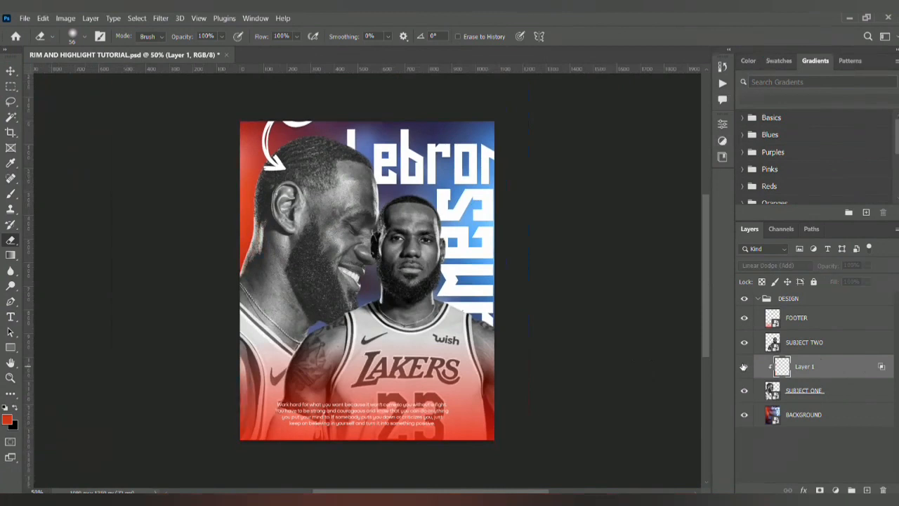
left_click(743, 367)
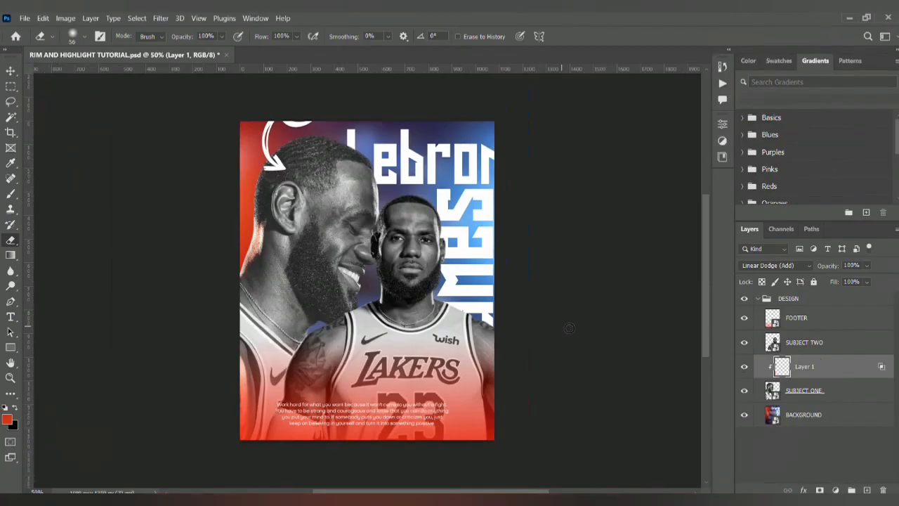
double_click(801, 367)
type("HIGHLIGHT")
key("Return")
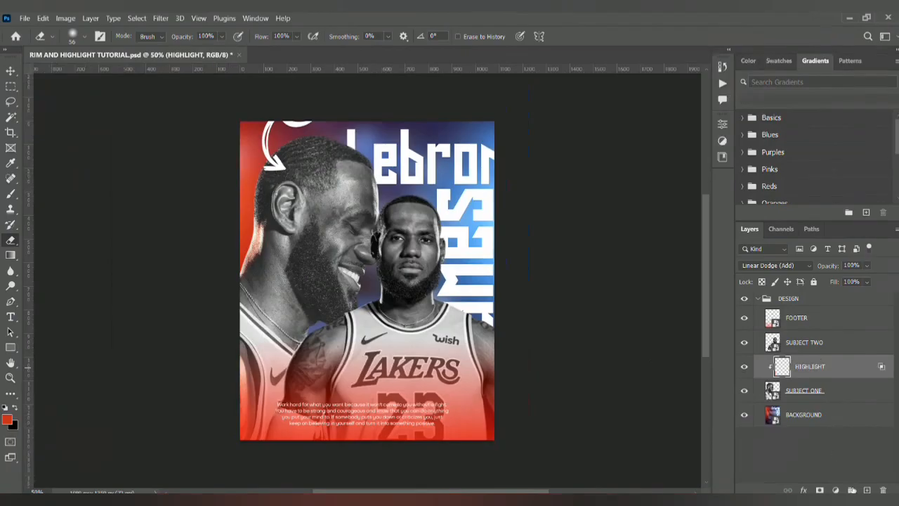
Add a new layer above HIGHLIGHT, clip it to SUBJECT ONE and name it RIM LIGHT
left_click(868, 489)
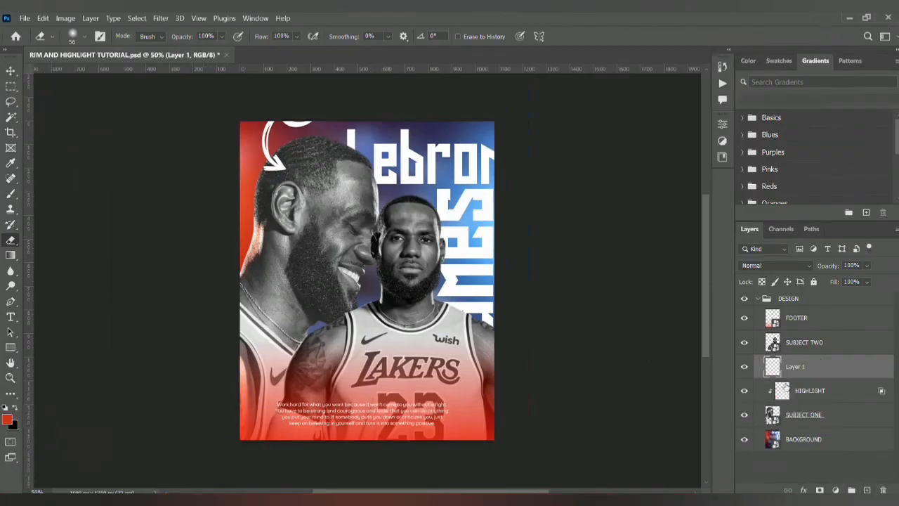
left_click(775, 377, "alt")
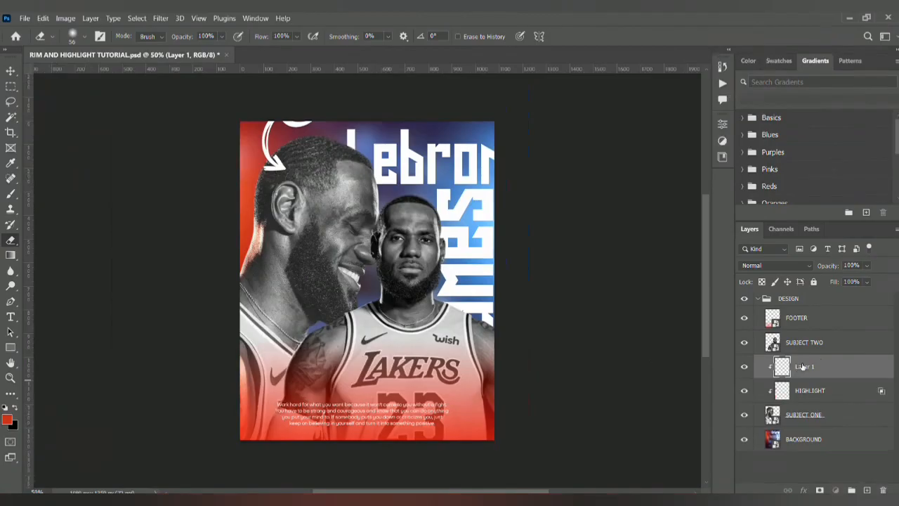
double_click(801, 366)
type("RIM LIGHT")
key("Return")
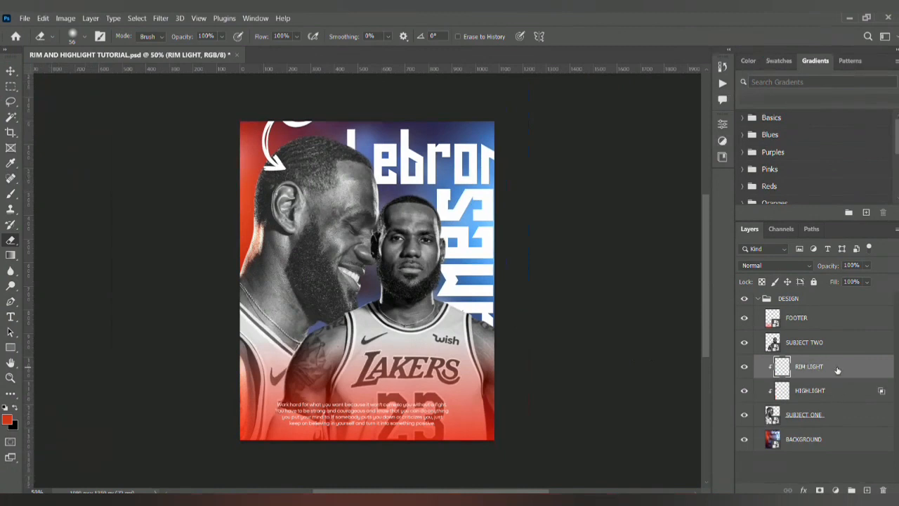
Rename the RIM LIGHT layer as LEFT RIM LIGHT
double_click(809, 366)
left_click(795, 364)
type("LEFT")
key("Return")
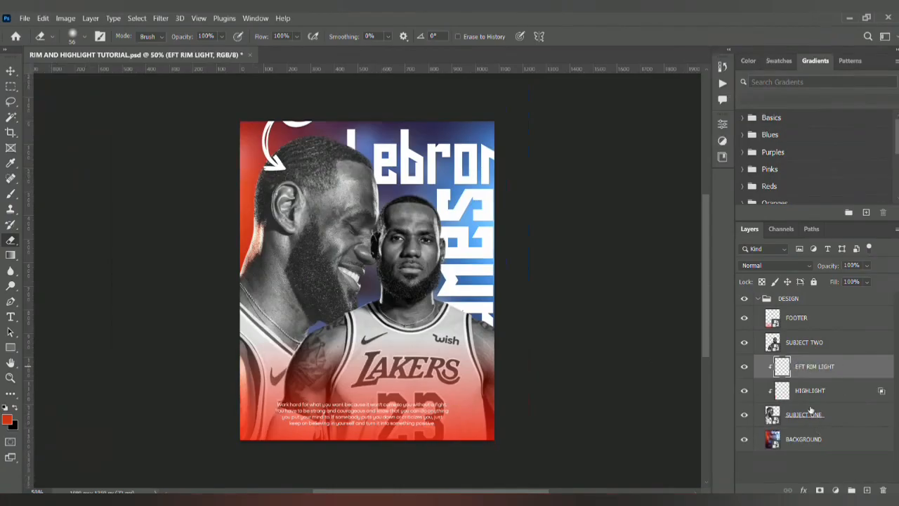
double_click(798, 366)
left_click(795, 366)
type("L")
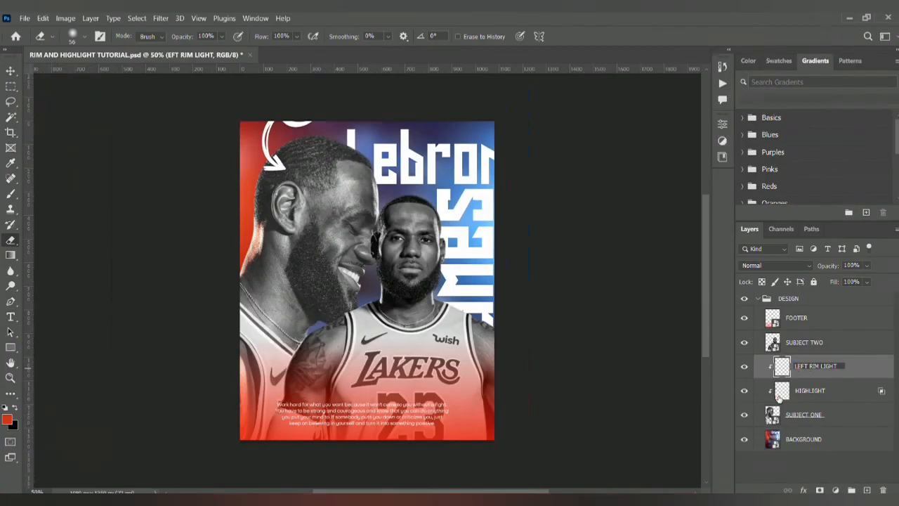
key("Return")
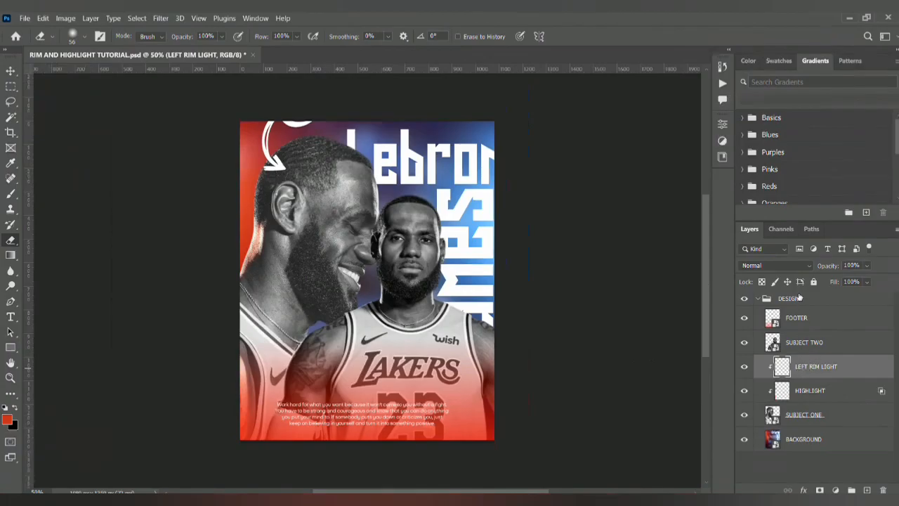
Set the LEFT RIM LIGHT layer's blend mode to Hard Light and ready the brush with a lighter red
left_click(781, 264)
key("Down")
key("Down")
key("b")
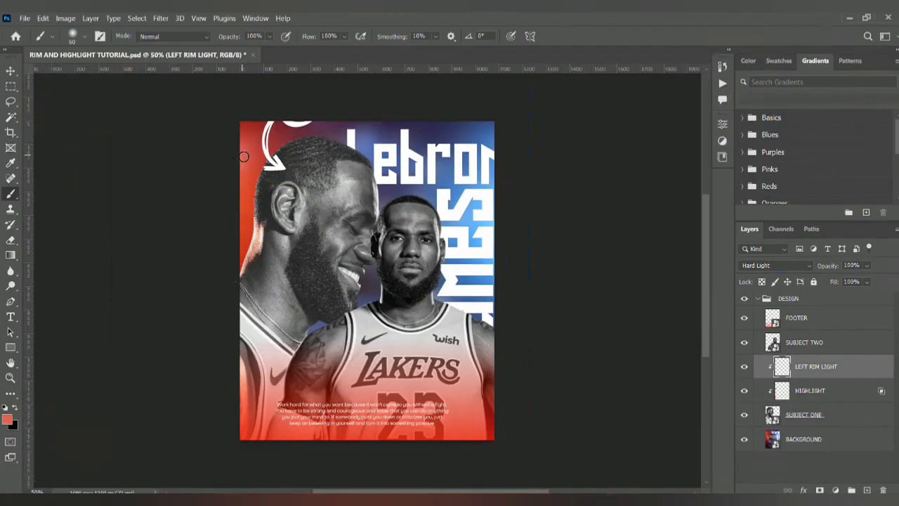
Reduce the brush size to 6 px for work on the back edge of the profile figure's head
key("ctrl+plus")
key("ctrl+plus")
key("ctrl+plus")
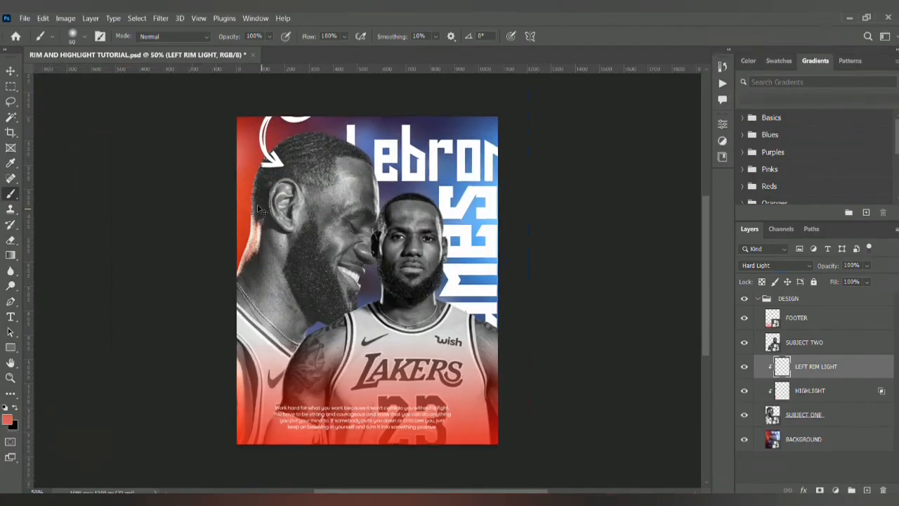
scroll(279, 227, "left", 7)
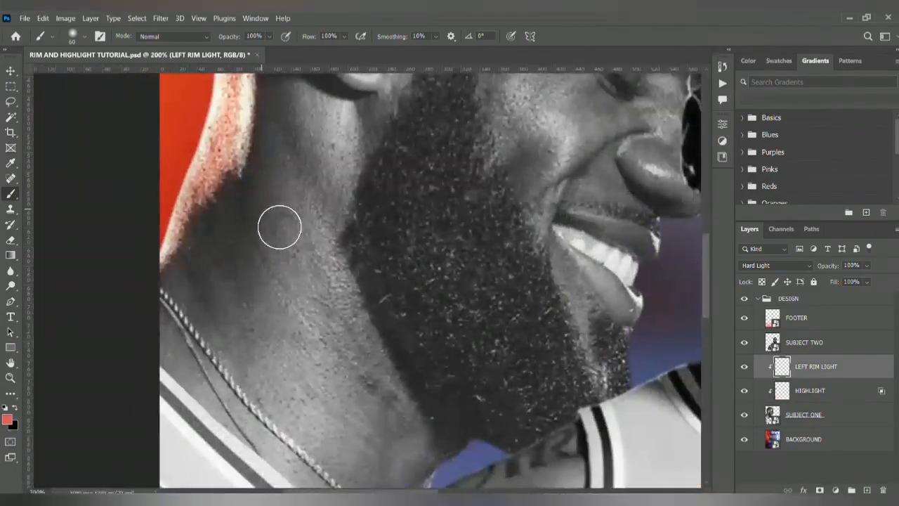
scroll(279, 226, "up", 6)
scroll(279, 227, "up", 3)
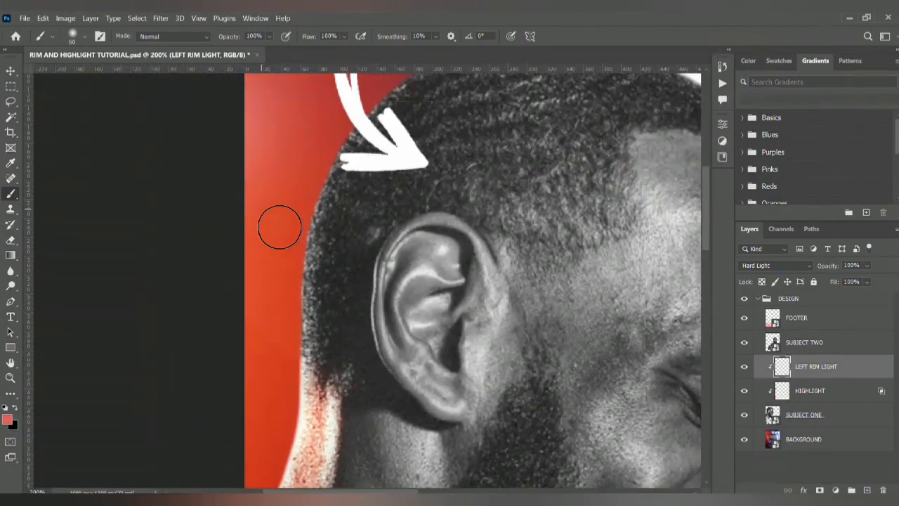
key("bracketleft")
key("bracketleft")
key("bracketleft")
key("bracketleft")
key("bracketleft")
key("bracketleft")
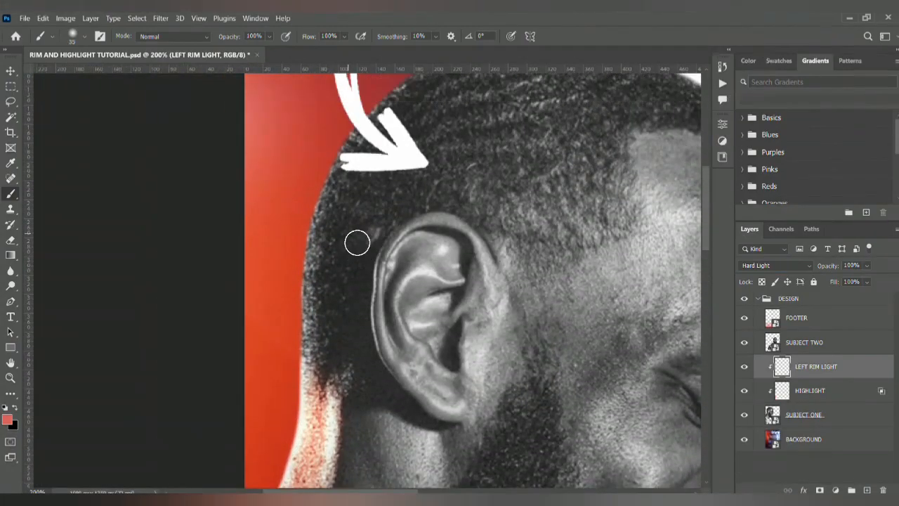
key("bracketleft")
key("bracketleft")
key("bracketleft")
Add an Outer Glow effect to the LEFT RIM LIGHT layer
key("h")
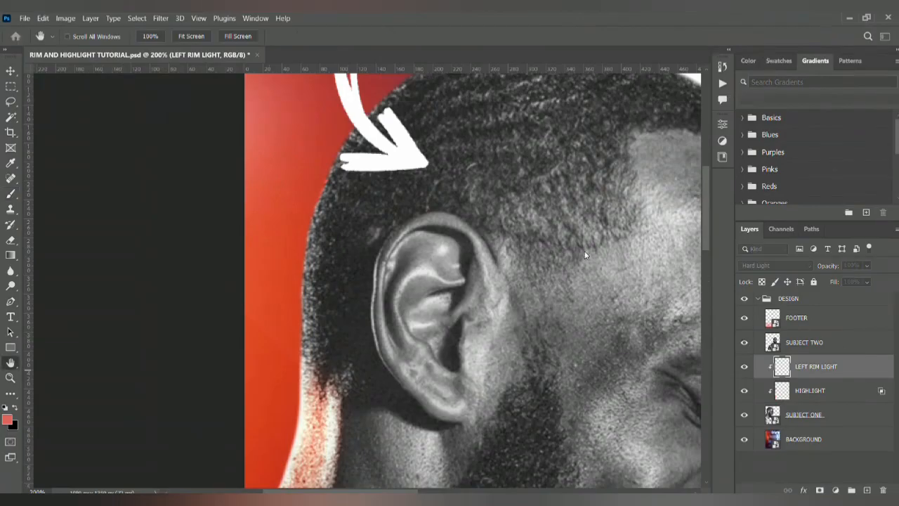
left_click(474, 332)
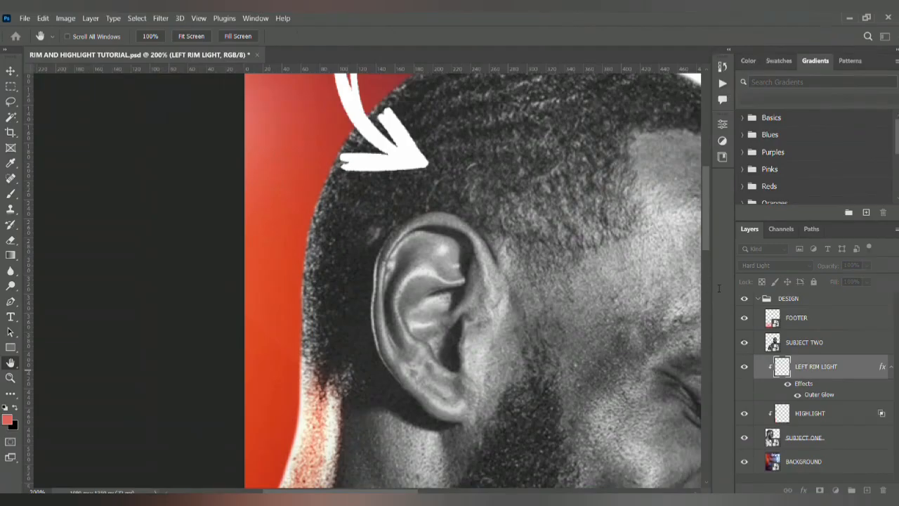
Brush a thin light-red rim along the back of the profile head and compare the poster with and without it
key("b")
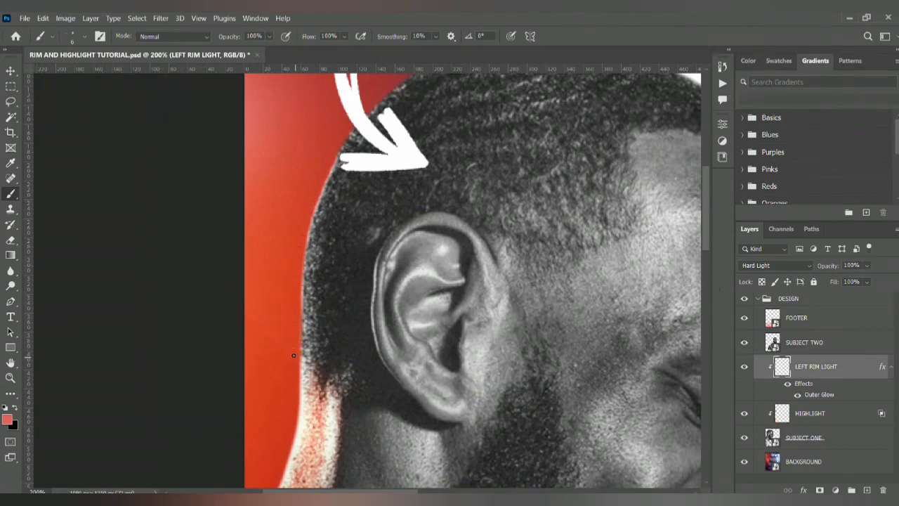
left_click_drag(295, 358, 293, 319)
scroll(249, 127, "down", 4)
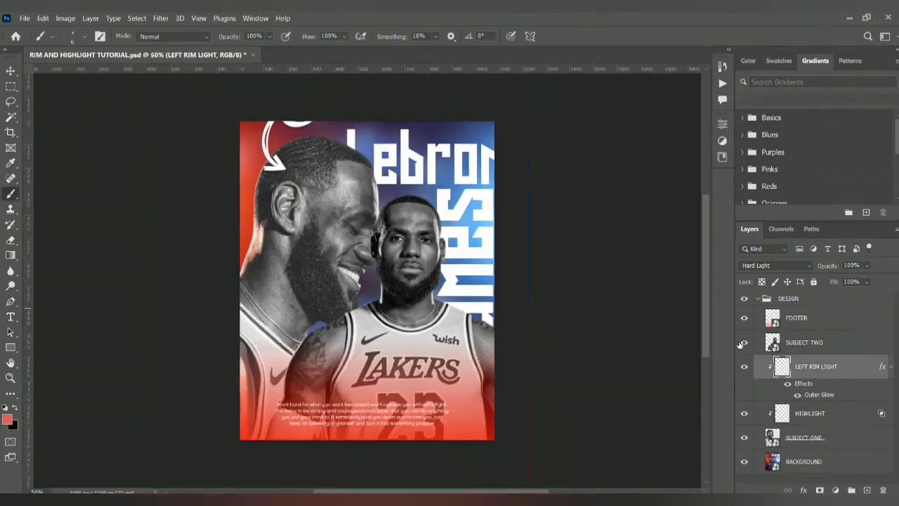
left_click(745, 366)
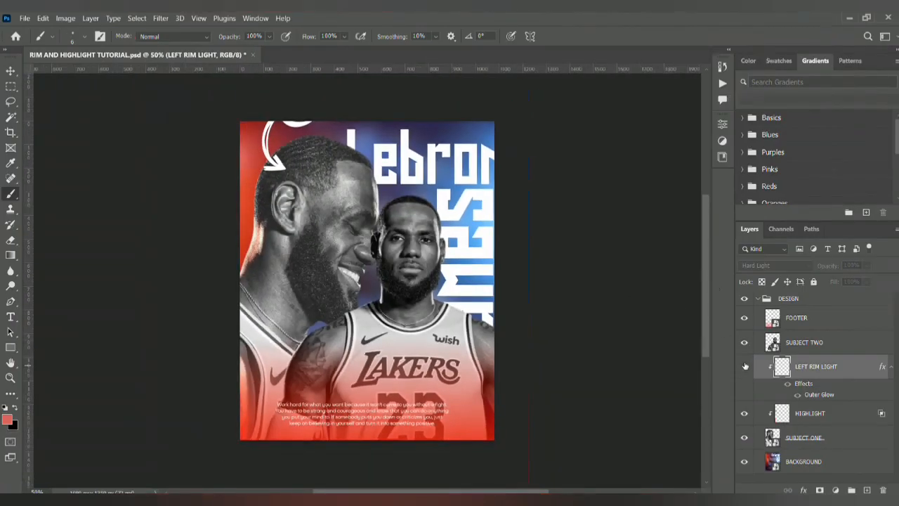
left_click(745, 366)
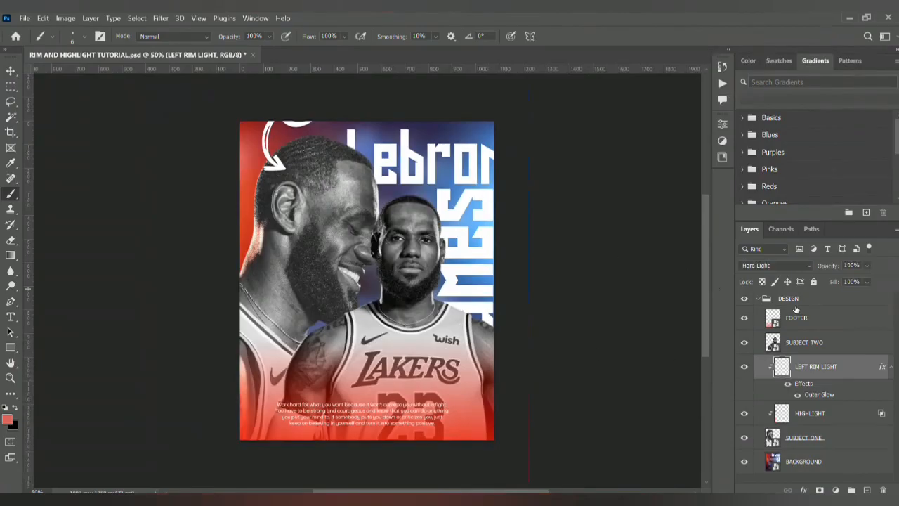
Try painting the rim along the back of the profile head in a deeper red
left_click(4, 417)
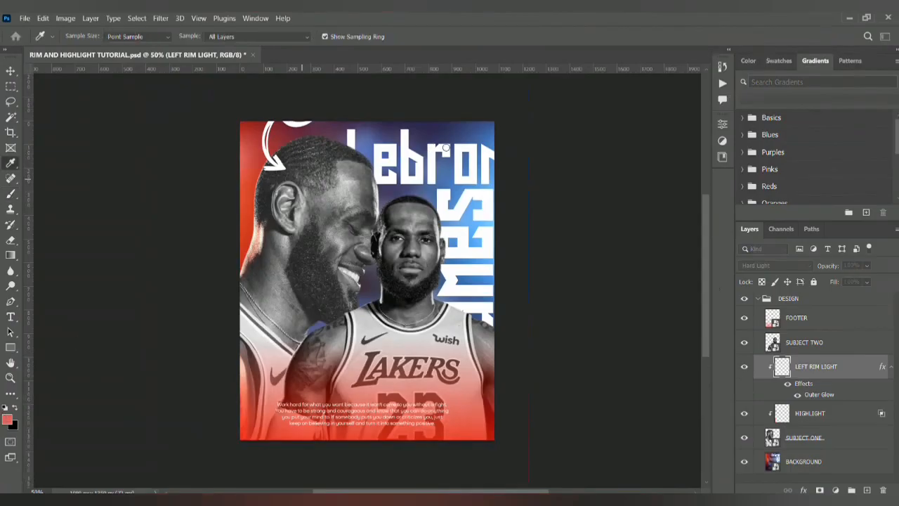
key("b")
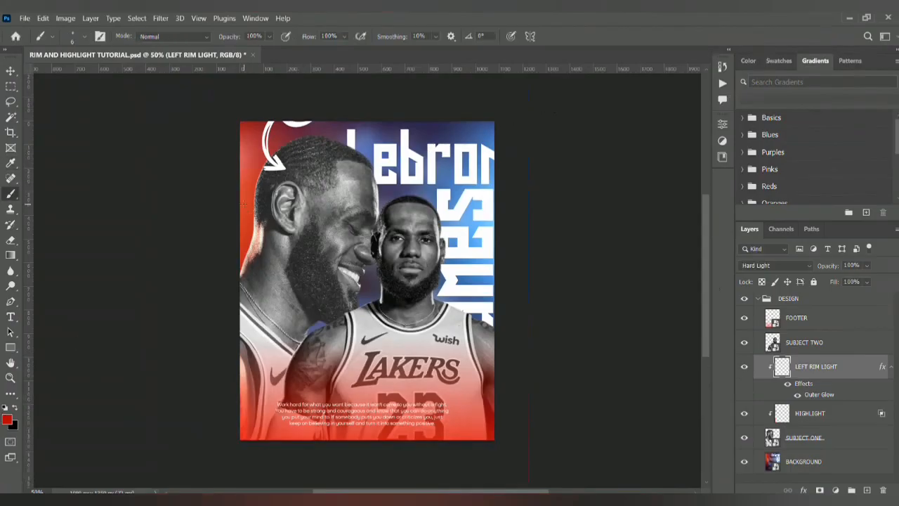
key("ctrl+plus")
key("ctrl+plus")
key("ctrl+plus")
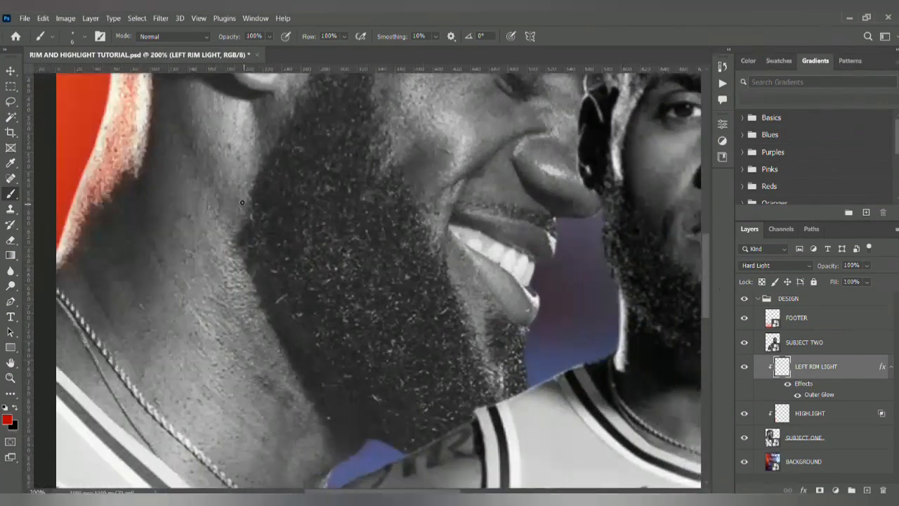
scroll(242, 202, "left", 3)
scroll(242, 202, "up", 5)
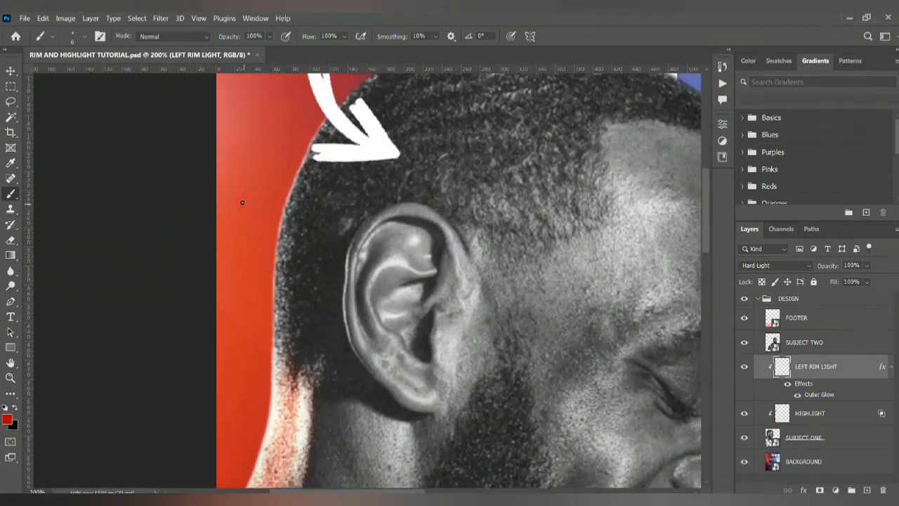
scroll(242, 202, "up", 2)
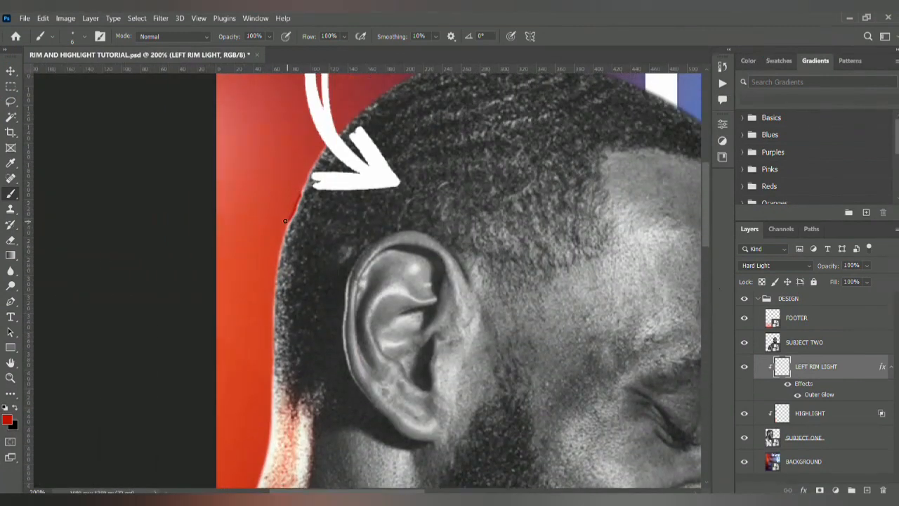
left_click_drag(285, 220, 287, 225)
key("ctrl+z")
Sample the lighter red from the poster's background and continue the rim down the back of the head and neck
key("ctrl+comma")
key("ctrl+comma")
left_click(219, 147, "alt")
scroll(337, 267, "down", 8)
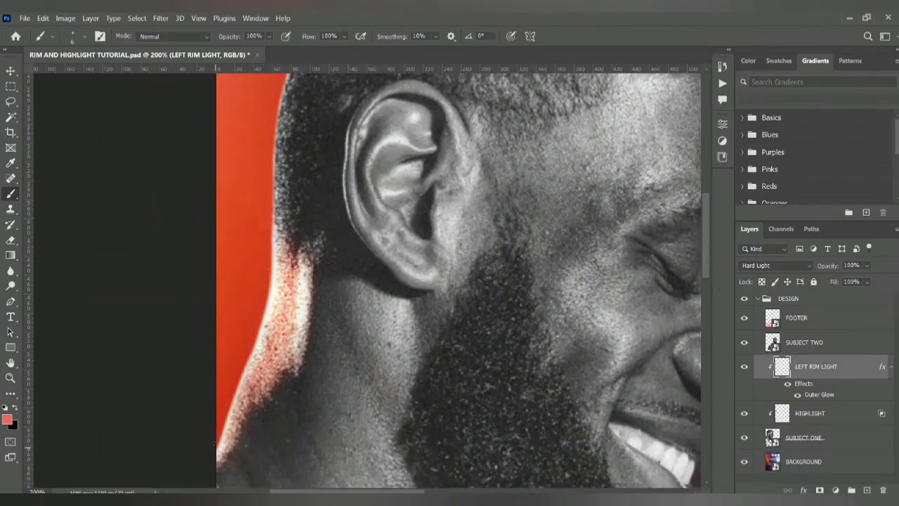
key("ctrl+minus")
key("ctrl+minus")
key("ctrl+minus")
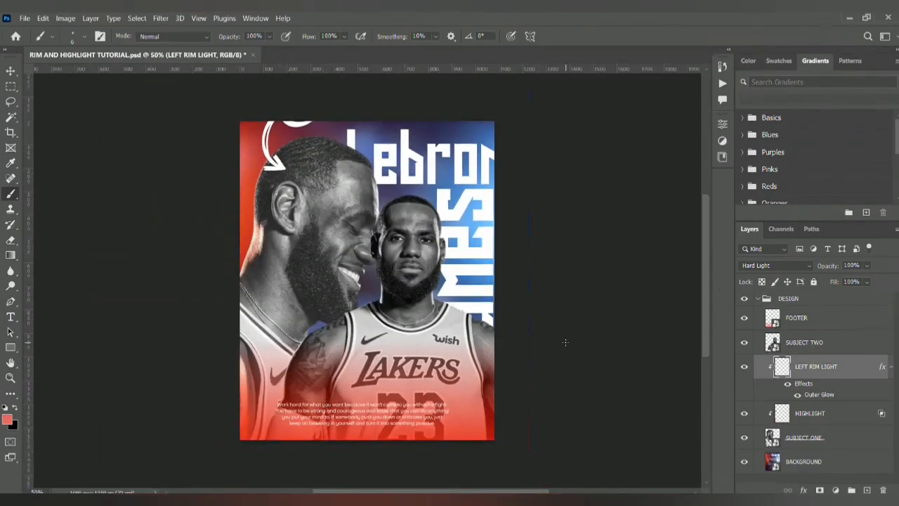
Compare the poster with and without the LEFT RIM LIGHT and HIGHLIGHT layers, and save the document
left_click(744, 367)
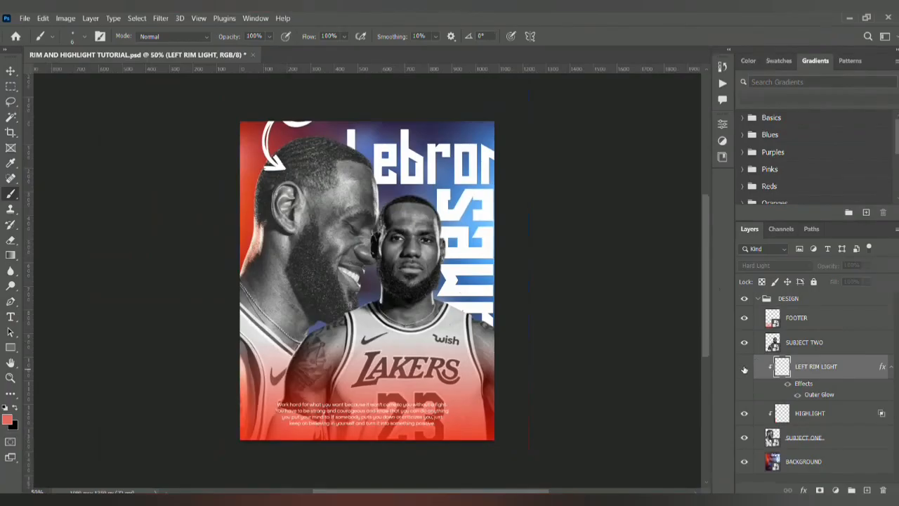
left_click(744, 367)
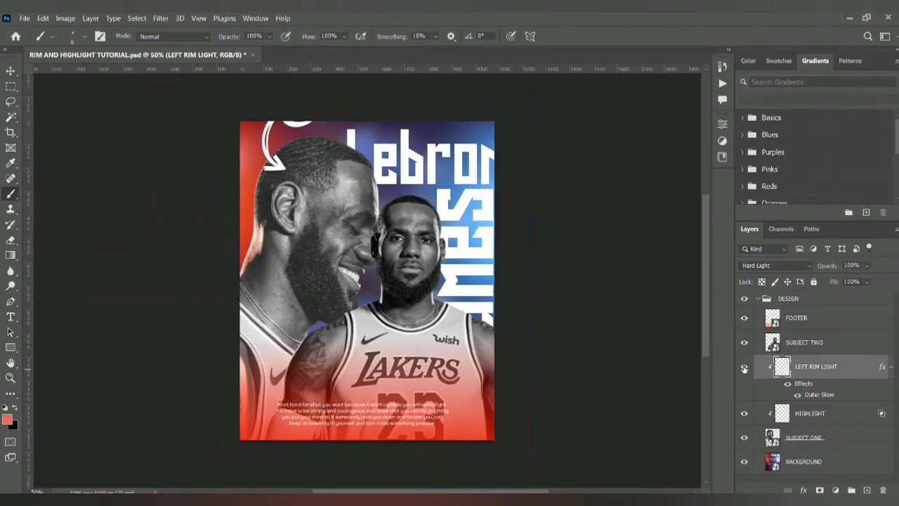
left_click(743, 414)
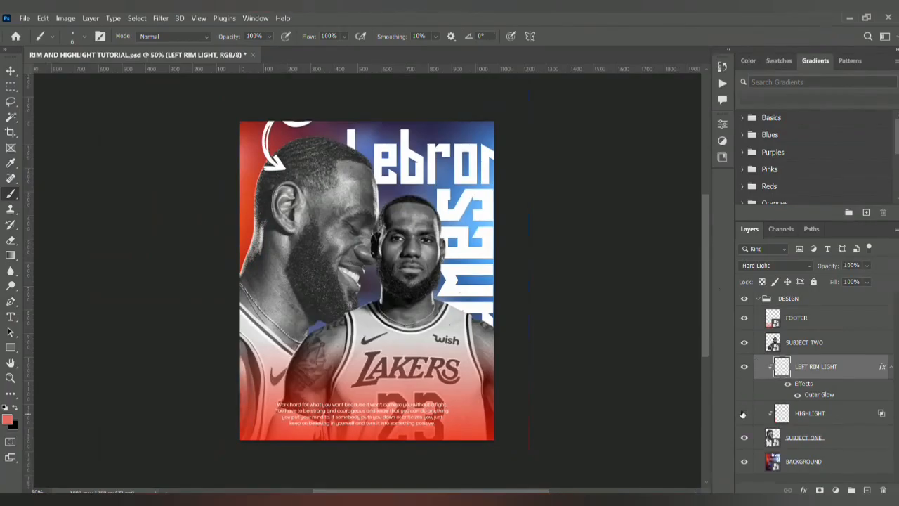
left_click(743, 413)
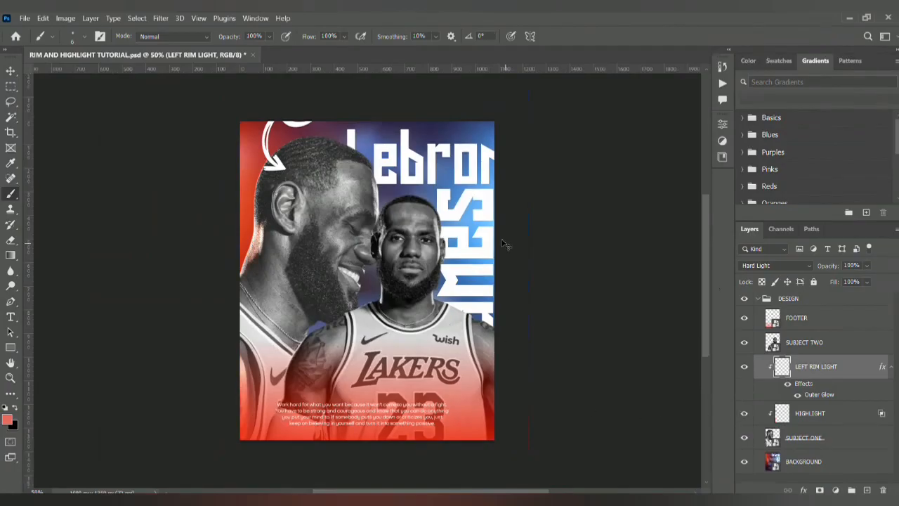
key("ctrl+s")
Examine the rim light along the back of the profile figure's neck and head up close
key("ctrl+plus")
key("ctrl+plus")
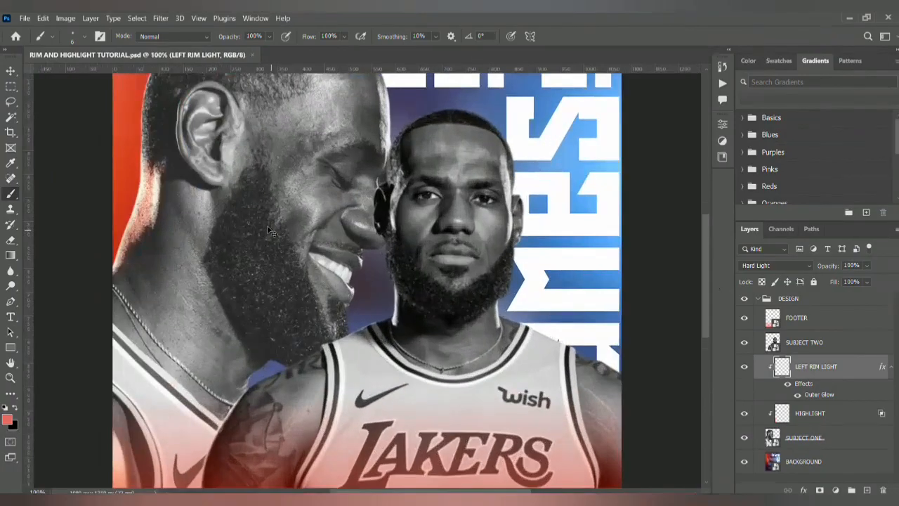
key("ctrl+plus")
scroll(271, 230, "left", 5)
scroll(271, 230, "up", 2)
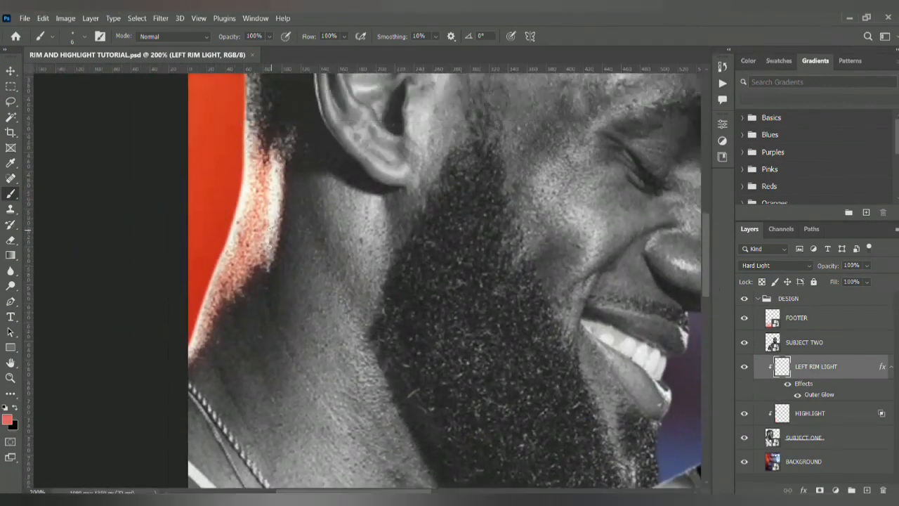
scroll(271, 230, "up", 3)
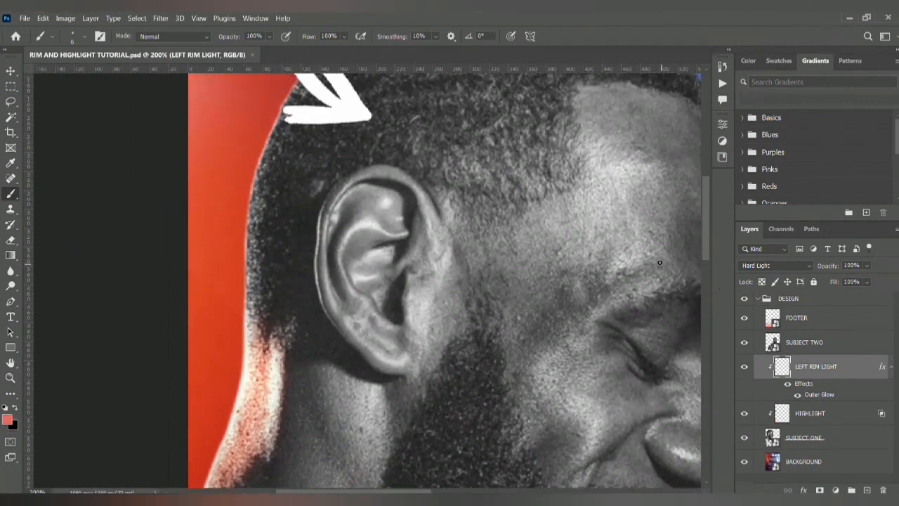
On the HIGHLIGHT layer, paint a thin line in the background's red along the ear's outer back edge with a 3-pixel brush at 16% flow
left_click(805, 417)
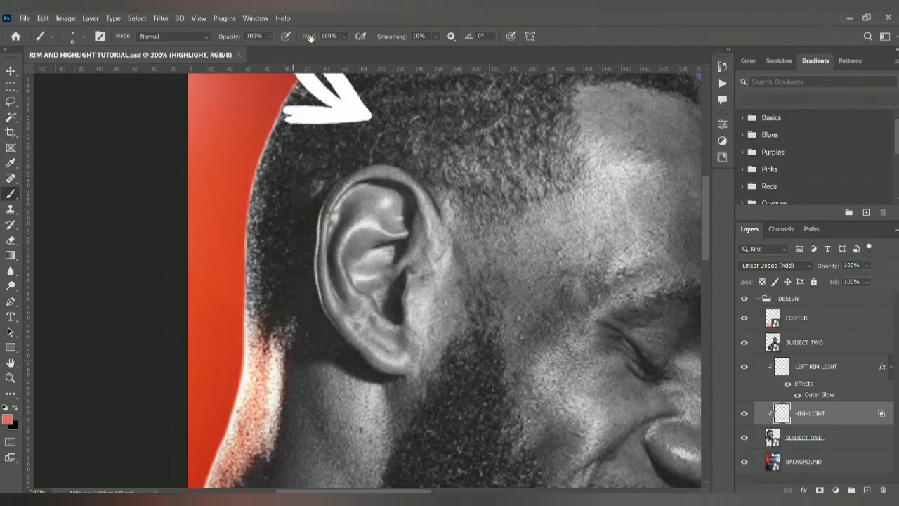
left_click_drag(309, 35, 274, 35)
left_click(304, 35)
left_click_drag(303, 36, 285, 35)
key("ctrl+plus")
key("ctrl+plus")
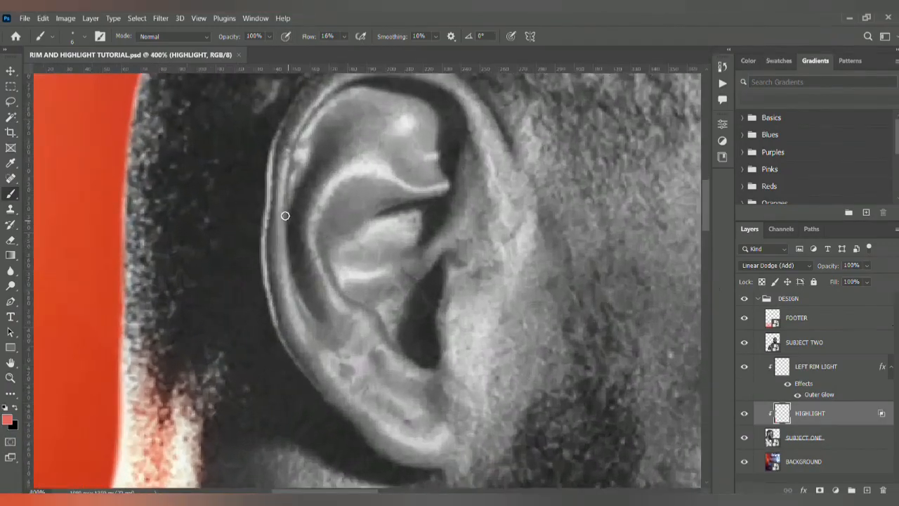
key("[")
key("[")
key("[")
mouse_move(269, 174)
left_mouse_down()
mouse_move(265, 202)
mouse_move(267, 140)
mouse_move(269, 172)
left_mouse_up()
left_click(61, 388, "alt")
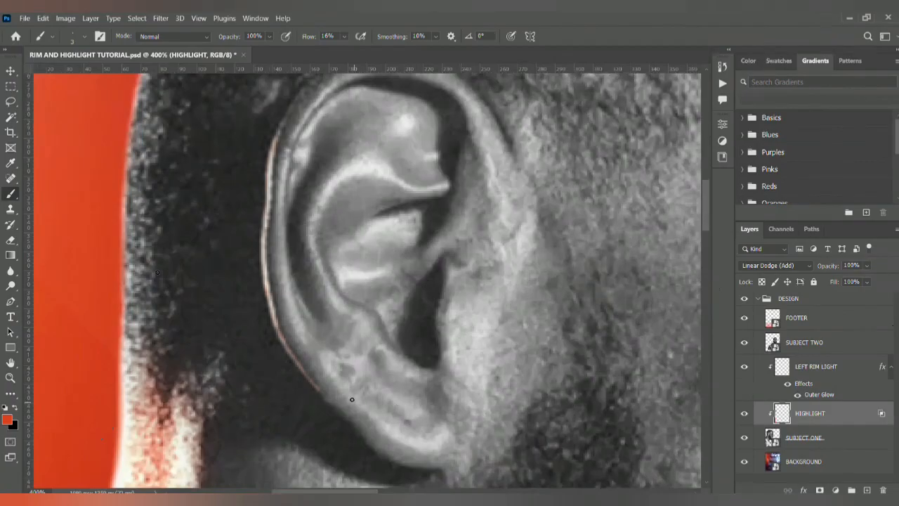
scroll(289, 156, "up", 3)
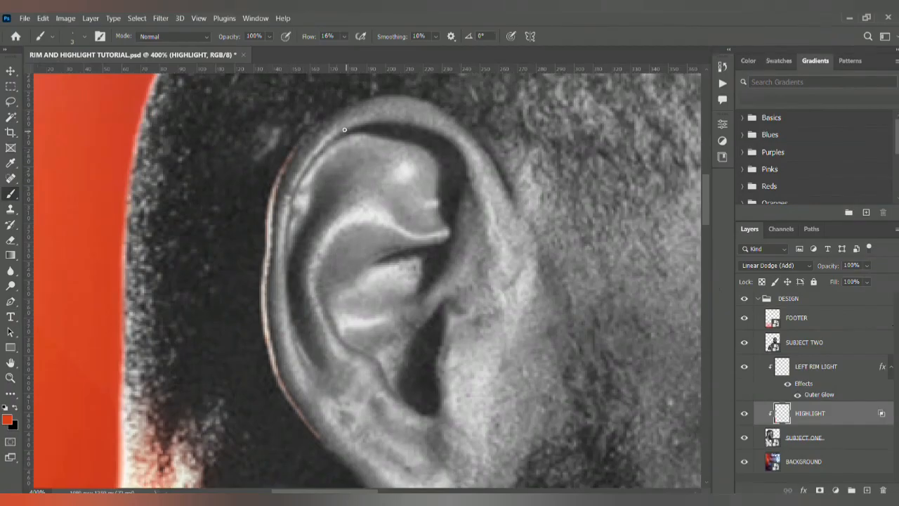
View the whole poster and compare it with and without the HIGHLIGHT layer
key("e")
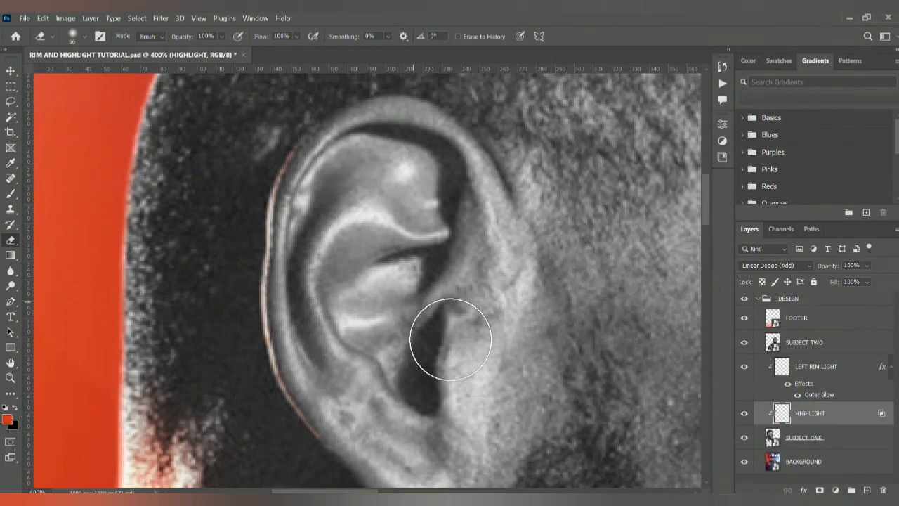
scroll(449, 342, "down", 3)
scroll(450, 340, "down", 2)
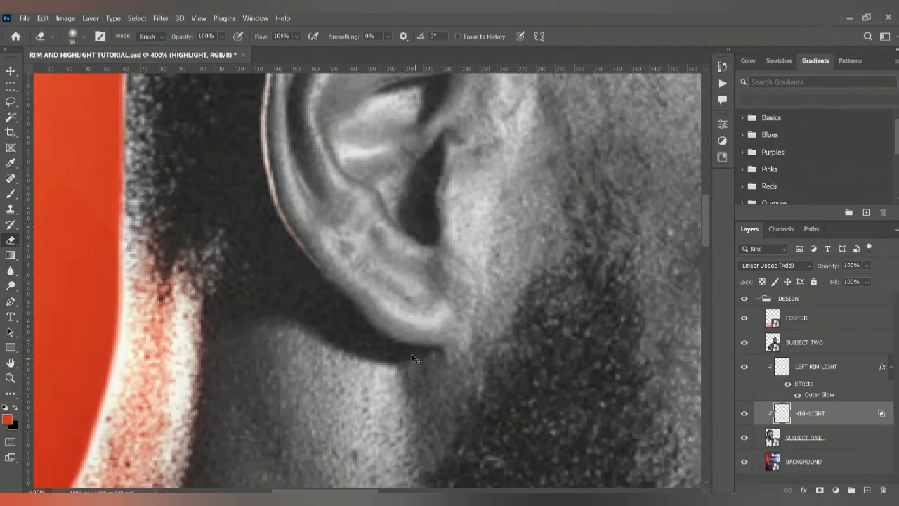
key("ctrl+0")
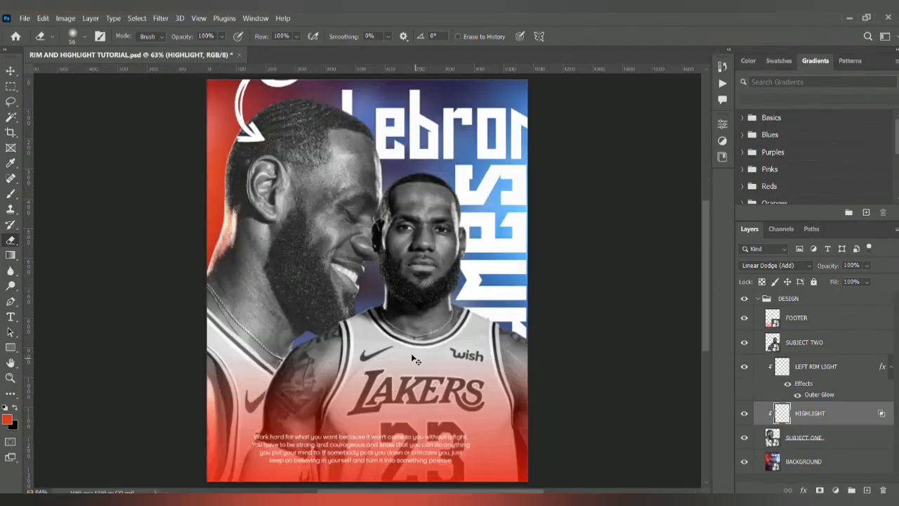
key("v")
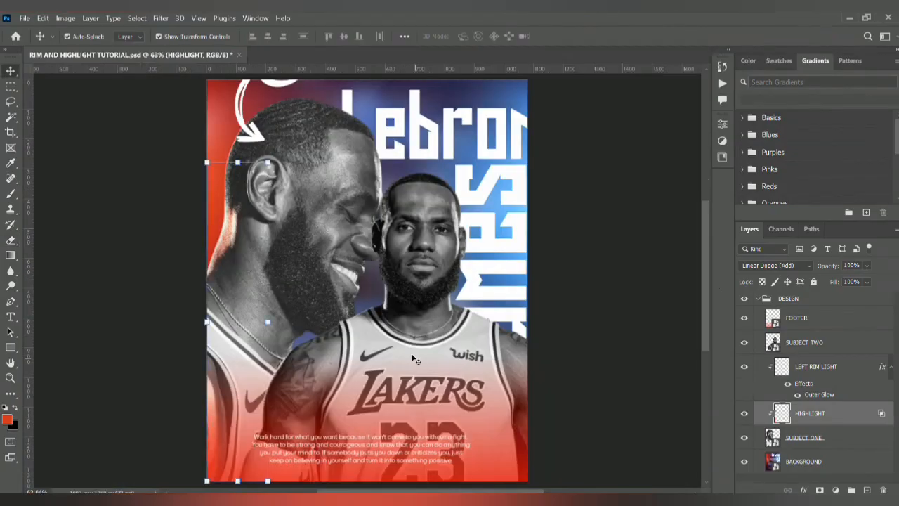
key("b")
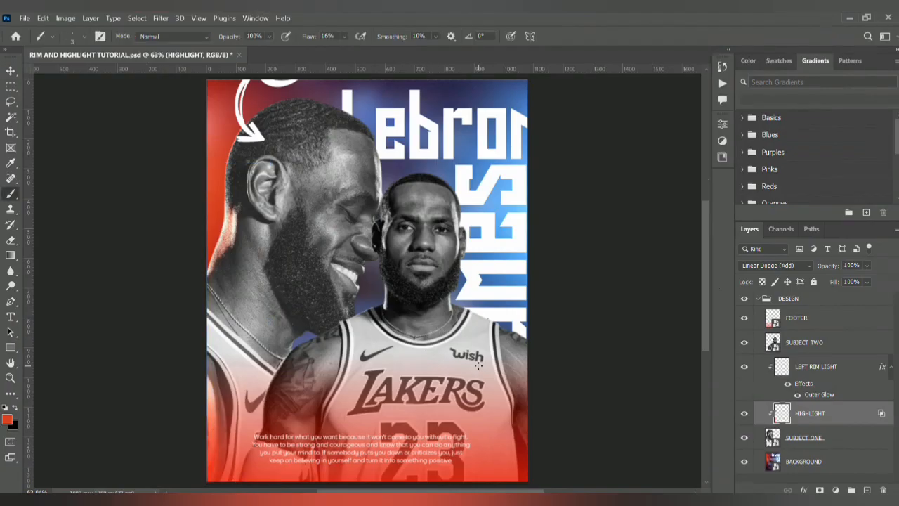
left_click(744, 413)
left_click(745, 413)
left_click(745, 414)
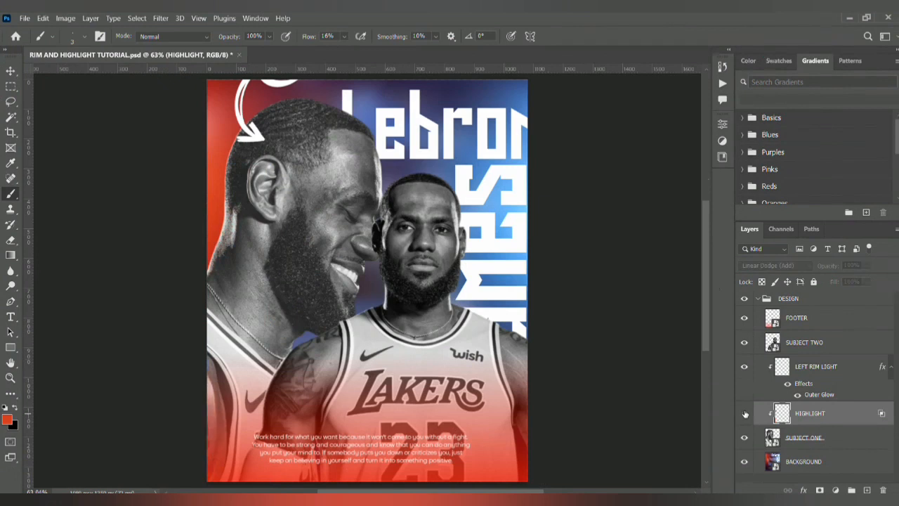
left_click(745, 414)
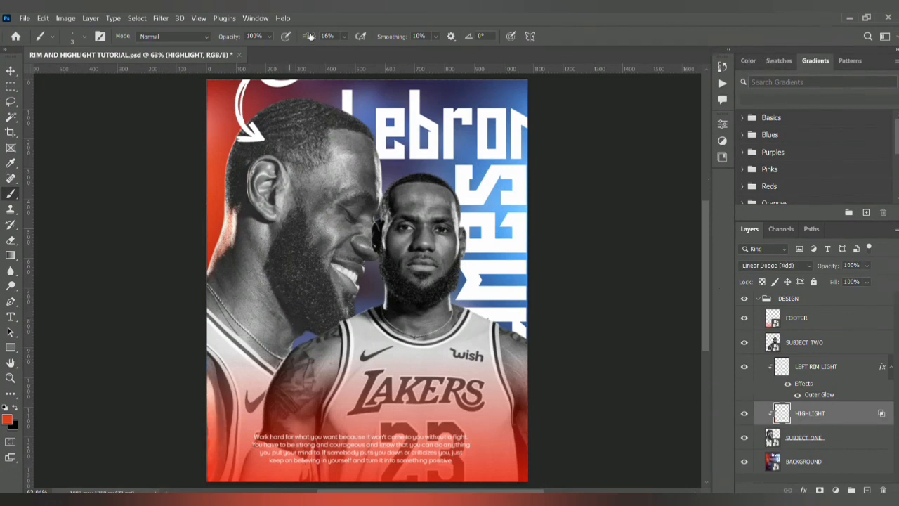
Paint dark purple highlights on the ear's inner ridges on the HIGHLIGHT layer, using a 5-pixel brush at 60% flow
key("ctrl+minus")
key("ctrl+minus")
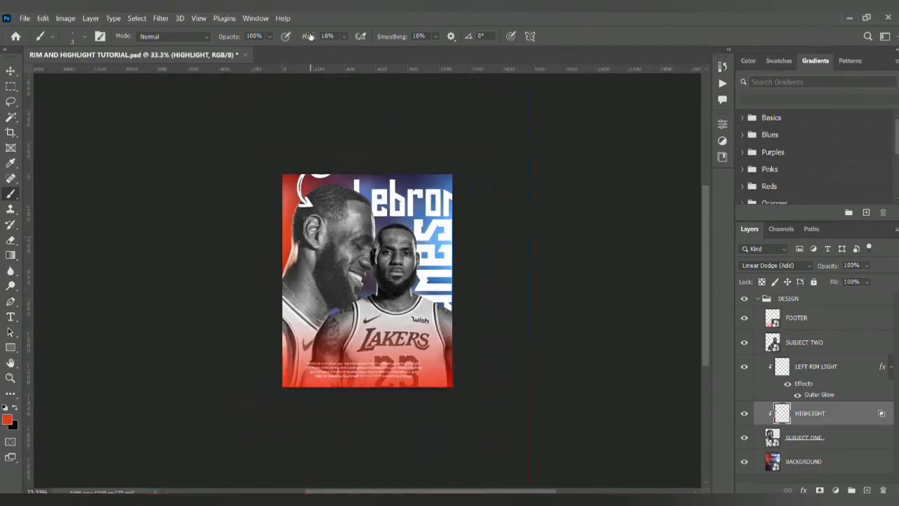
key("ctrl+plus")
key("ctrl+plus")
key("ctrl+plus")
key("ctrl+plus")
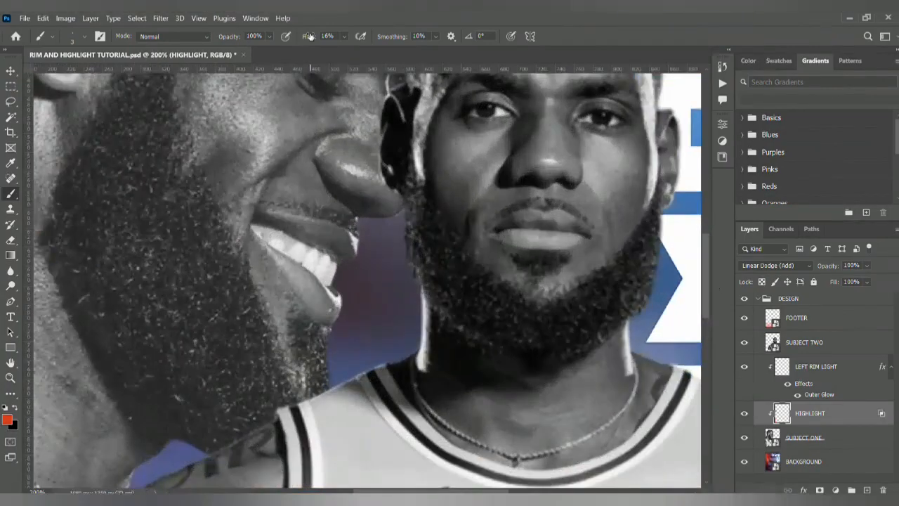
scroll(243, 186, "left", 3)
scroll(242, 186, "up", 5)
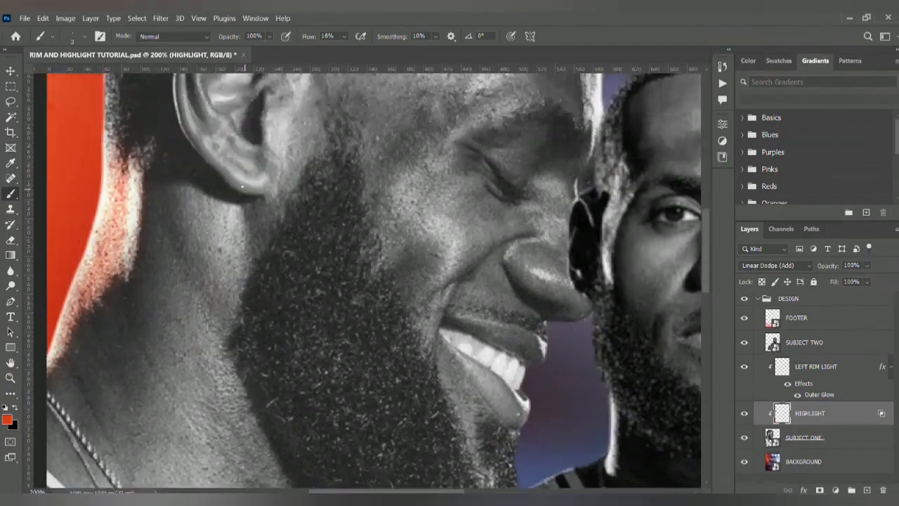
scroll(242, 186, "up", 3)
scroll(242, 186, "left", 2)
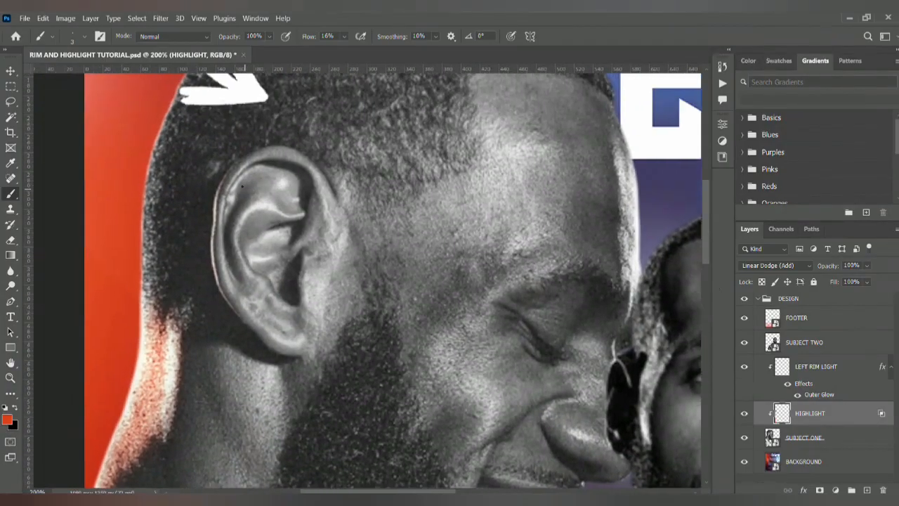
key("ctrl+plus")
key("ctrl+plus")
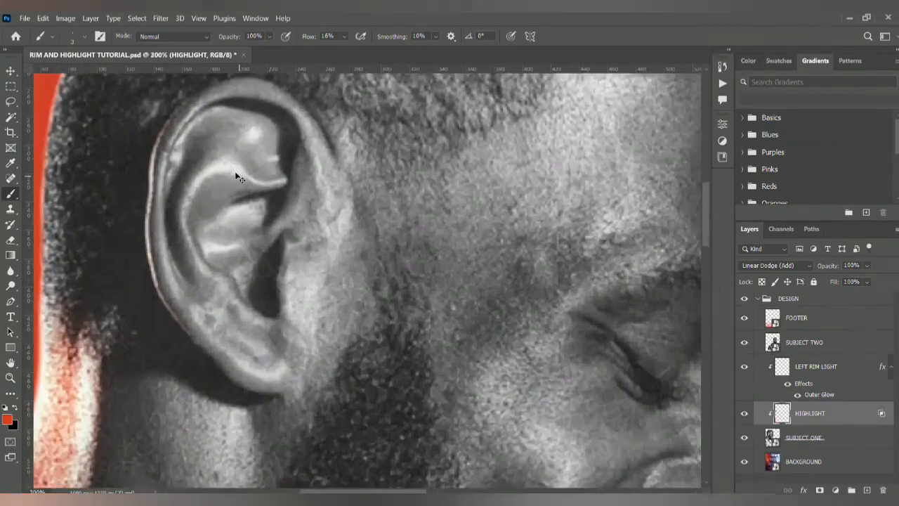
key("ctrl+0")
key("ctrl+plus")
key("ctrl+plus")
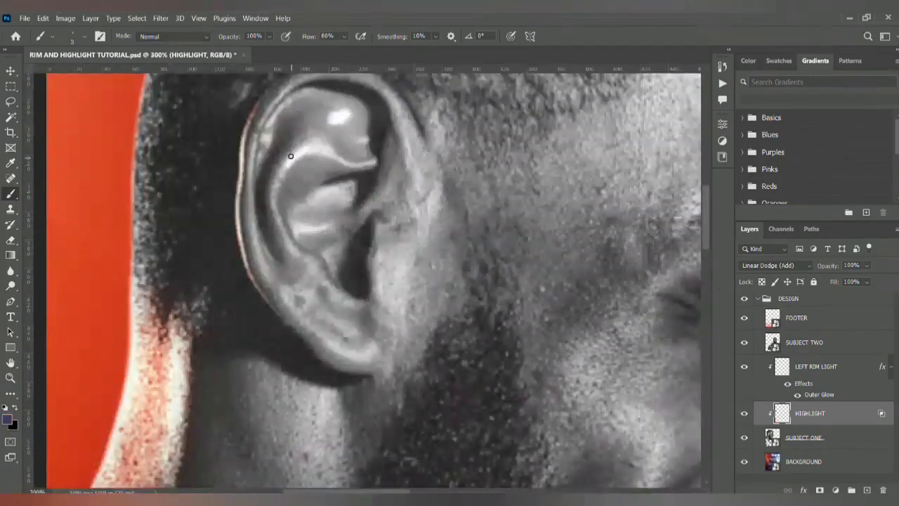
Brighten the profile figure's forehead edge with a 30-pixel brush and the nose with a 5-pixel brush, both at 100% flow
key("ctrl+0")
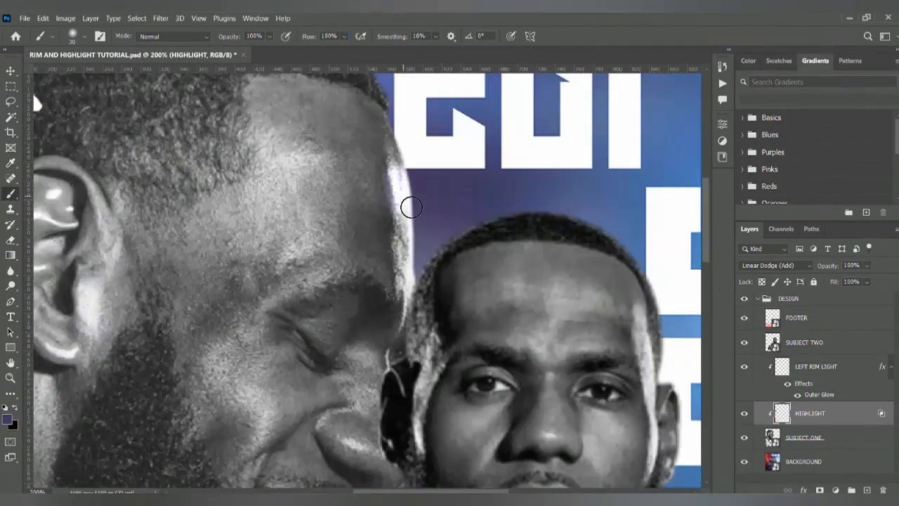
key("ctrl+0")
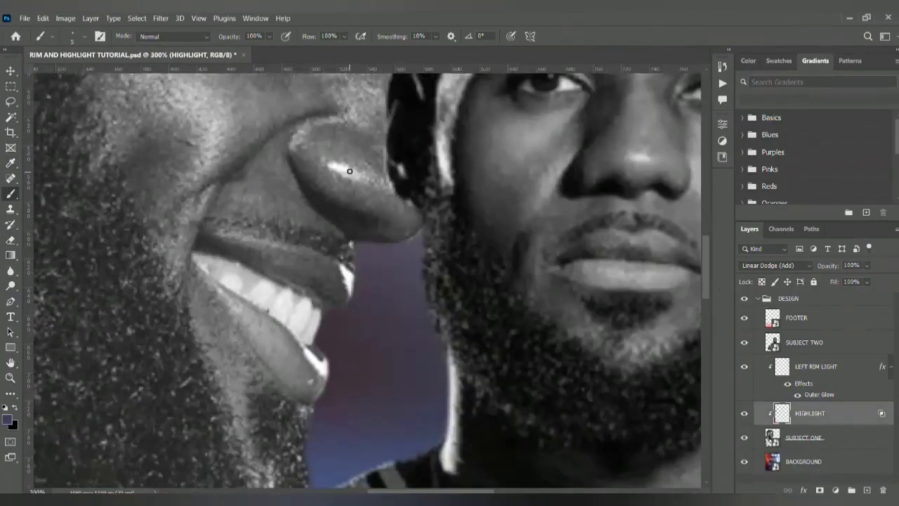
key("ctrl+0")
Add a HIGHLIGHT layer clipped to SUBJECT TWO, paint blue highlights along the front figure's neck edges, and set its blending to Linear Dodge (Add)
left_click_drag(746, 415, 773, 354)
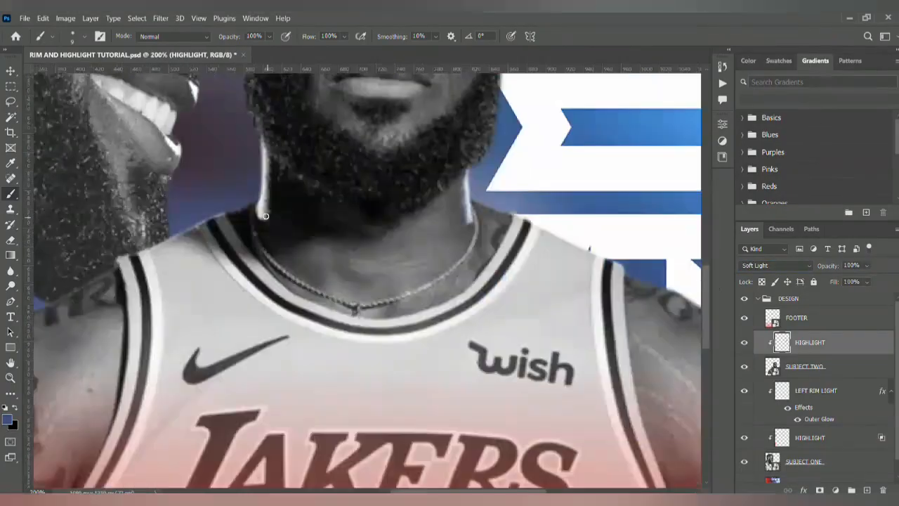
left_click_drag(261, 137, 266, 222)
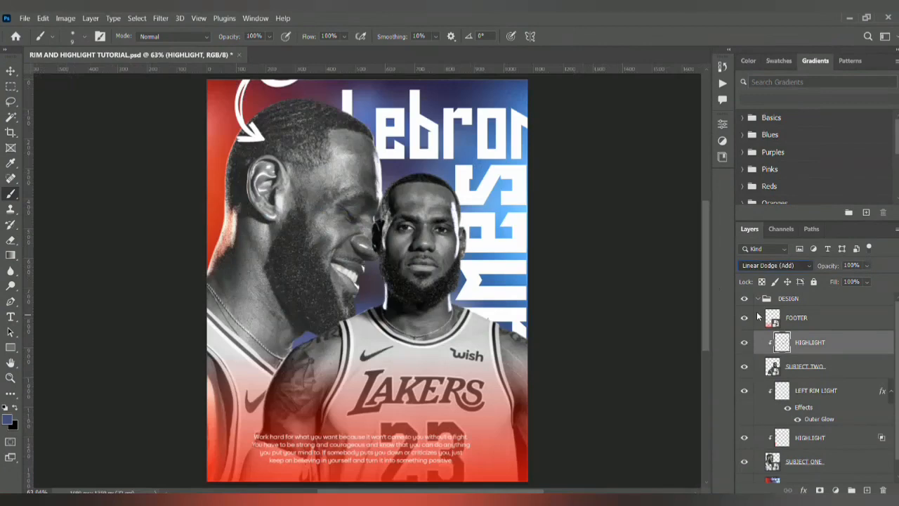
left_click(810, 438)
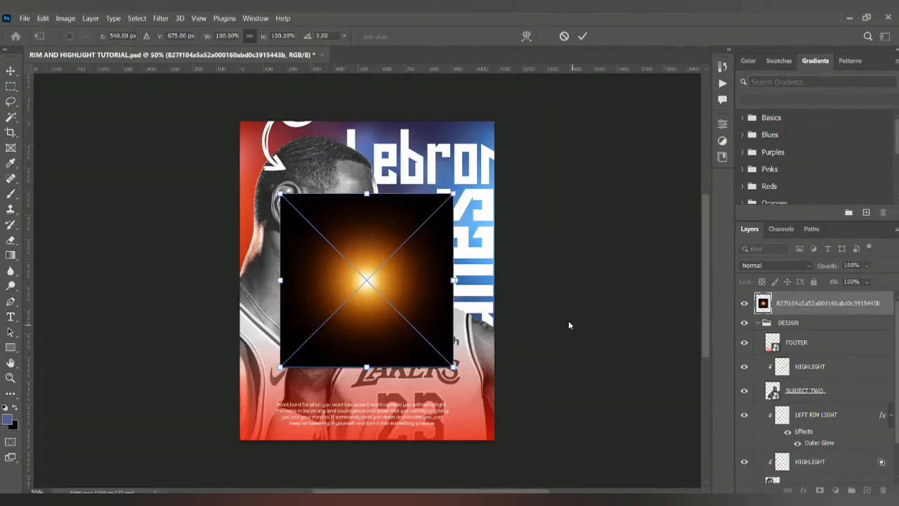
Place the orange light flare image above the design and set its blend mode to Screen
key("Return")
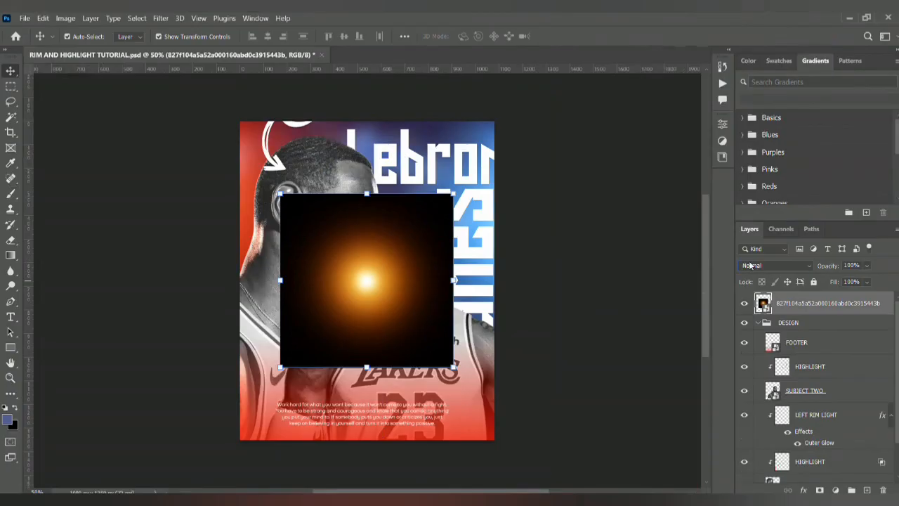
scroll(750, 265, "down", 8)
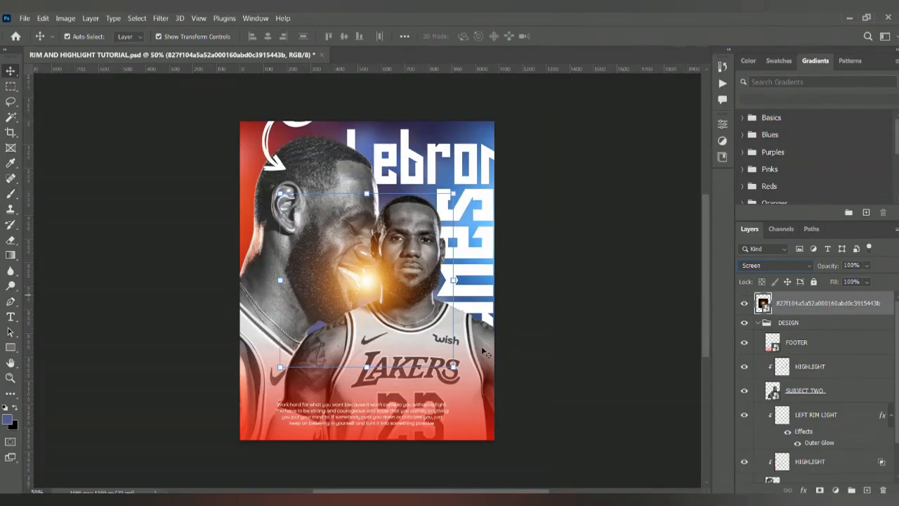
Flatten, skew and rotate the flare to -27.85°, scale it to about 74% by 36%, and position it on the front figure's shoulder beside the neck
mouse_move(367, 366)
left_mouse_down()
mouse_move(372, 326)
mouse_move(372, 379)
left_mouse_up()
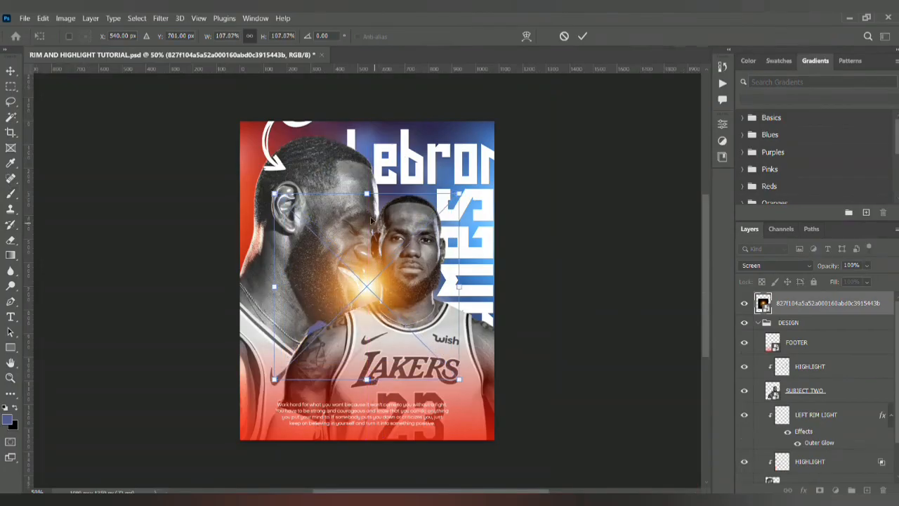
left_click_drag(367, 193, 315, 286)
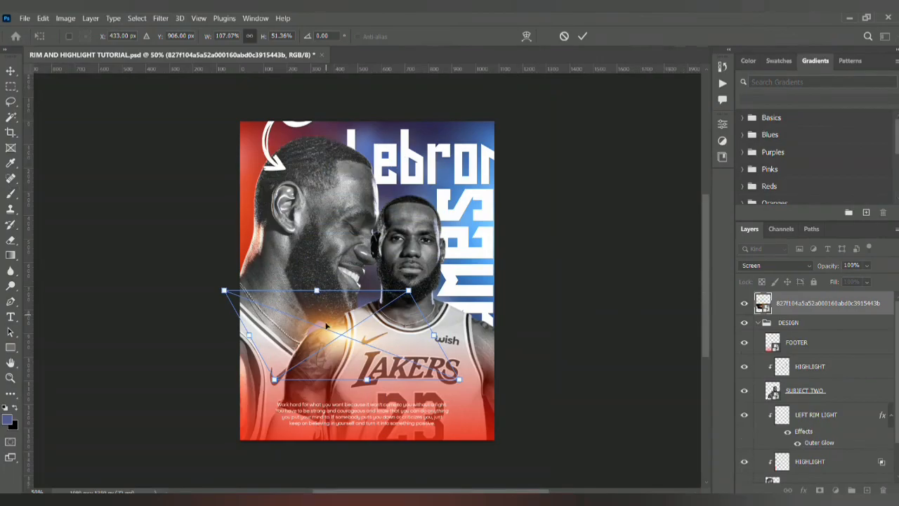
left_click_drag(333, 341, 355, 311)
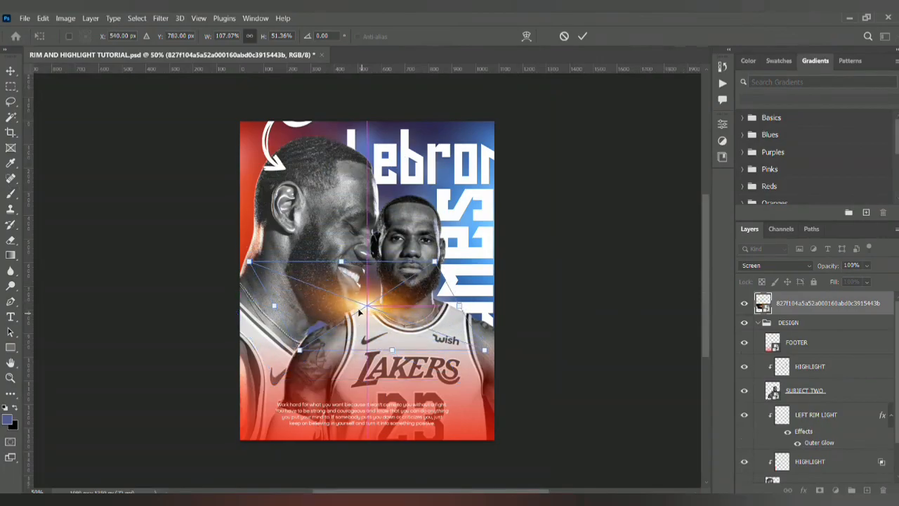
left_click_drag(286, 362, 335, 363)
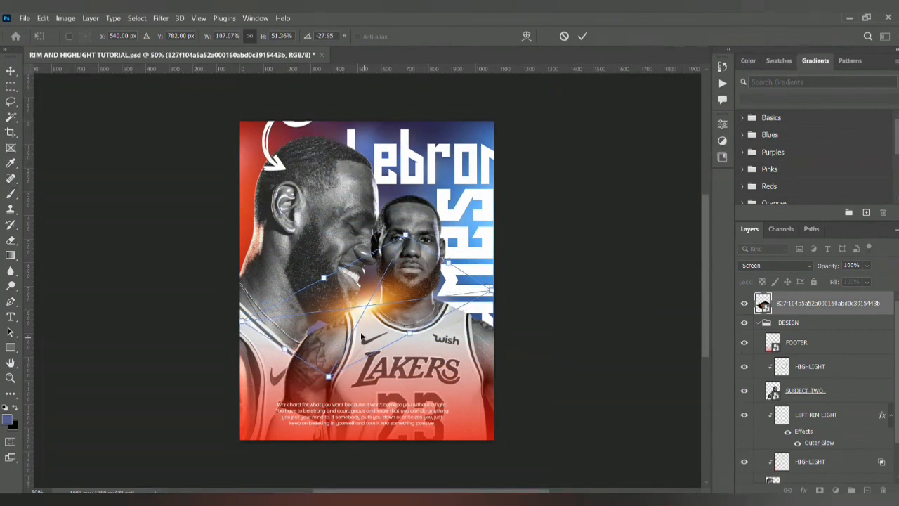
left_click_drag(410, 333, 364, 307)
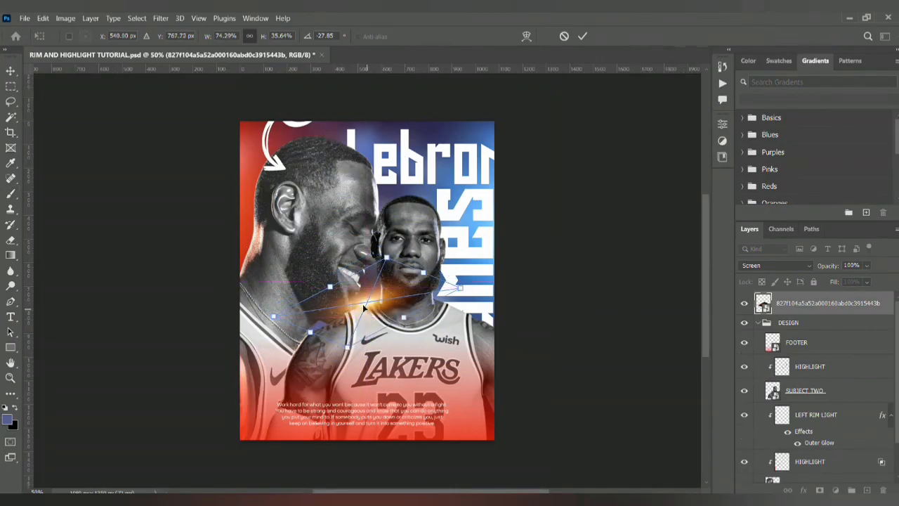
key("Return")
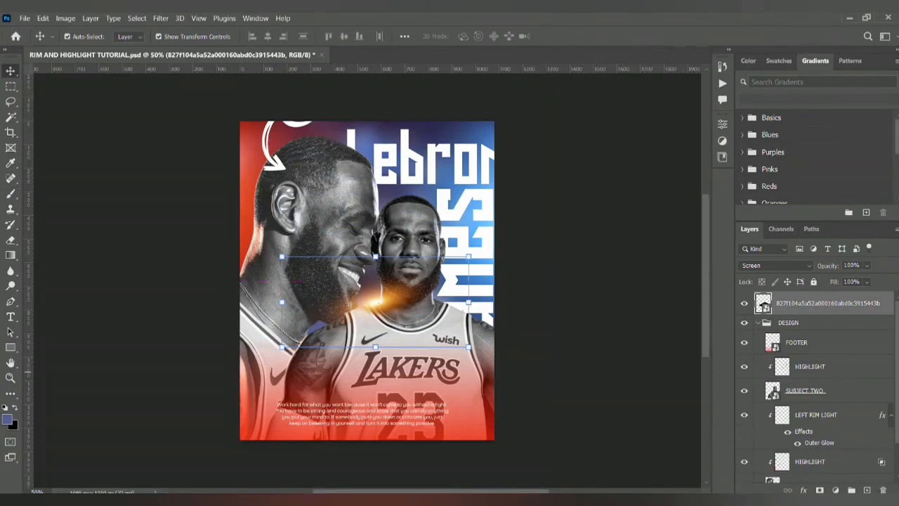
Add a layer mask to the flare and paint out its glow over the front figure with a 200-pixel black brush, undoing the last stroke
left_click(818, 489)
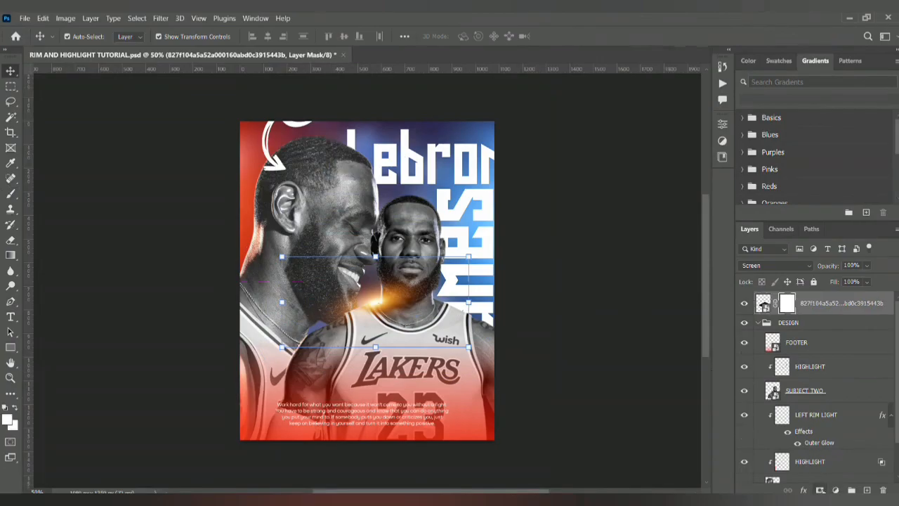
key("b")
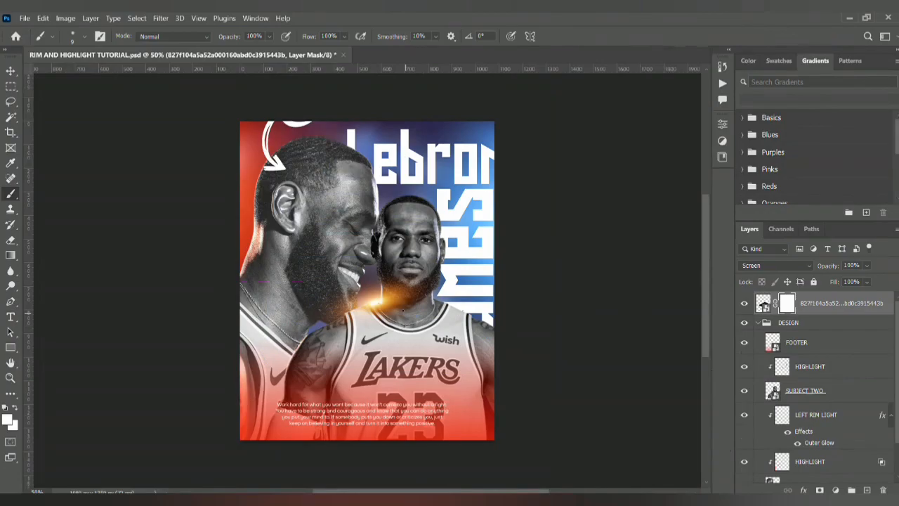
key("bracketright")
key("bracketright")
key("bracketright")
key("bracketright")
key("bracketright")
key("bracketright")
key("bracketright")
key("bracketright")
key("bracketright")
key("bracketright")
key("bracketright")
key("bracketright")
key("bracketright")
key("bracketright")
key("d")
key("x")
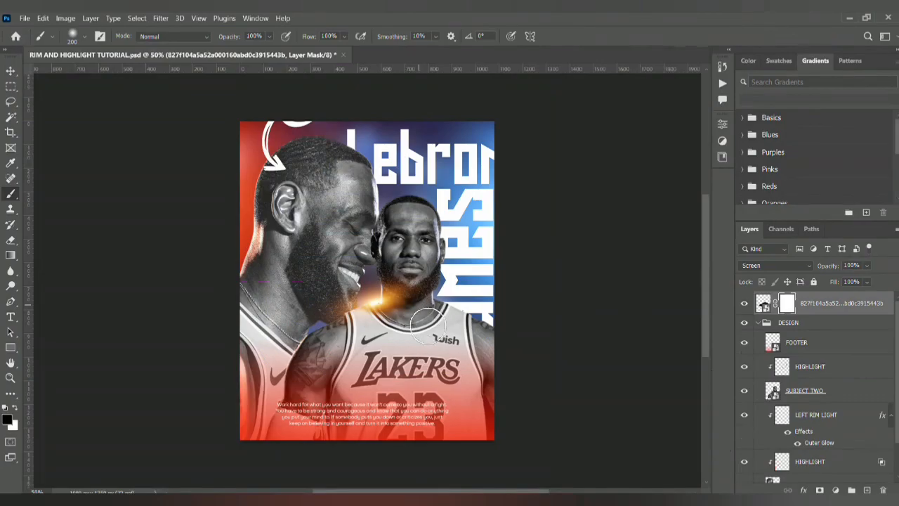
mouse_move(430, 318)
left_mouse_down()
mouse_move(450, 301)
mouse_move(420, 285)
mouse_move(376, 287)
mouse_move(423, 279)
mouse_move(383, 280)
mouse_move(392, 282)
mouse_move(330, 311)
left_mouse_up()
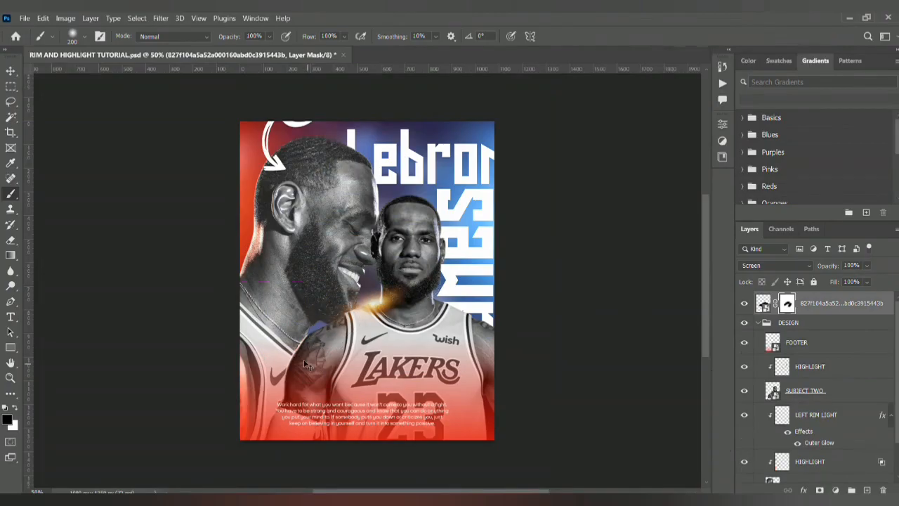
key("ctrl+z")
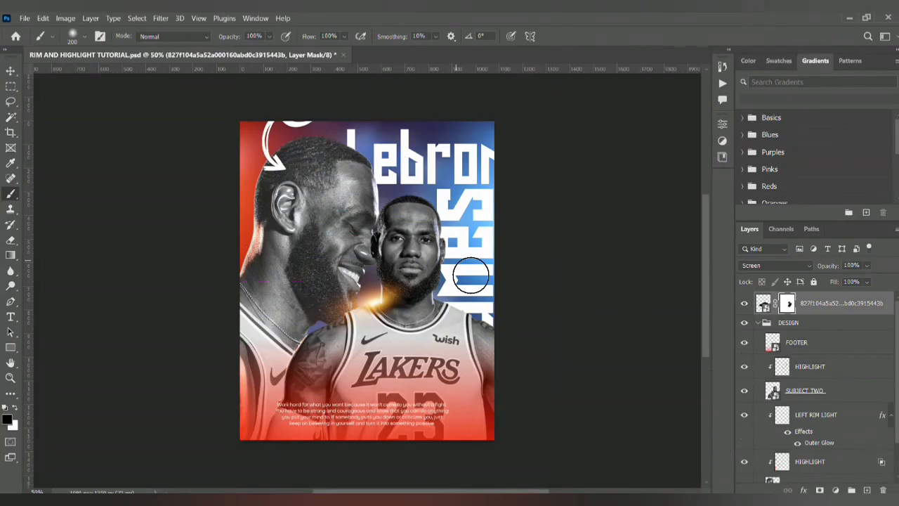
Add a Hue/Saturation adjustment layer clipped to the orange flare and shift its hue to red
key("v")
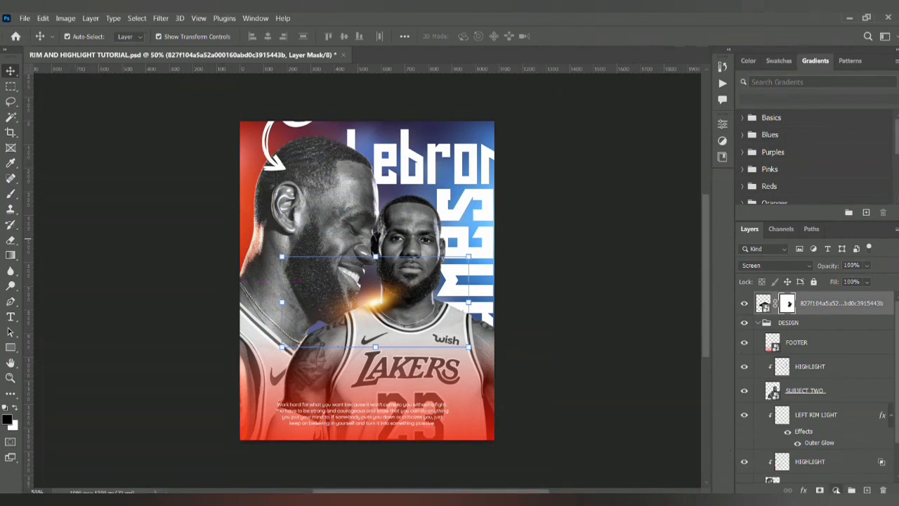
left_click(825, 381)
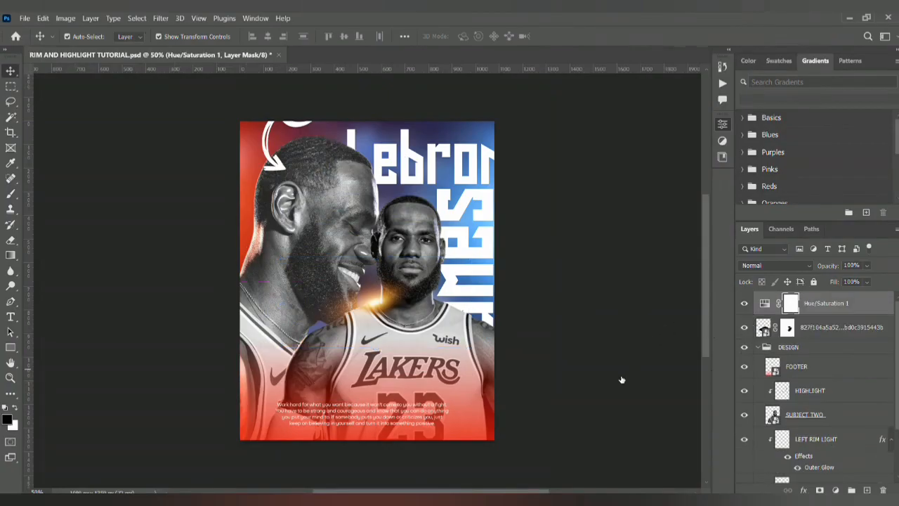
key("ctrl+alt+g")
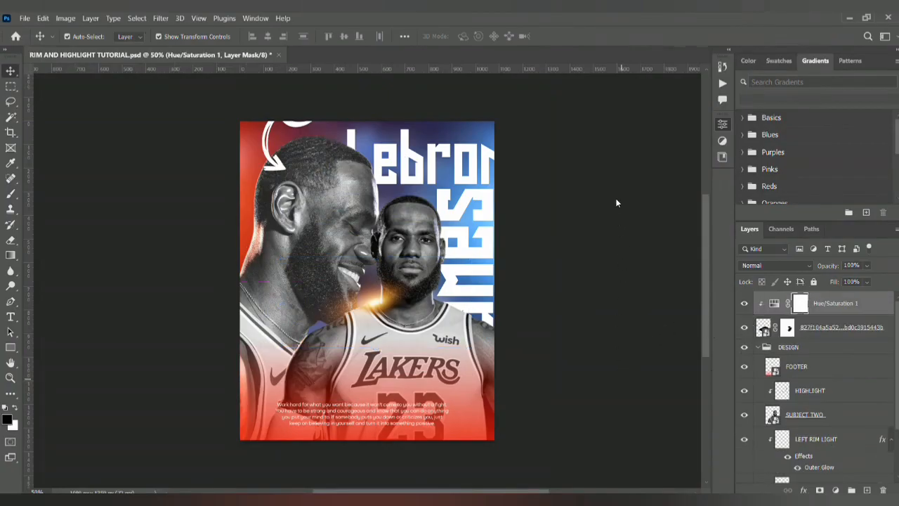
left_click_drag(615, 198, 601, 197)
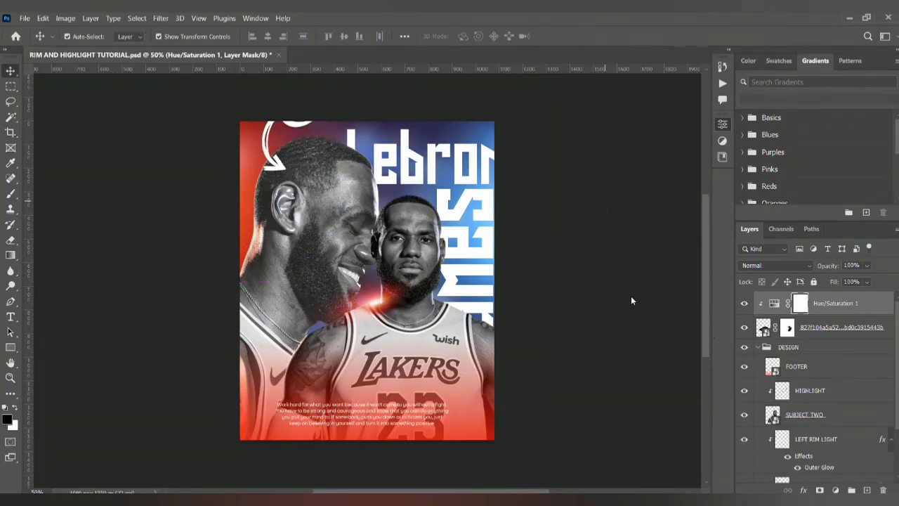
left_click(627, 411)
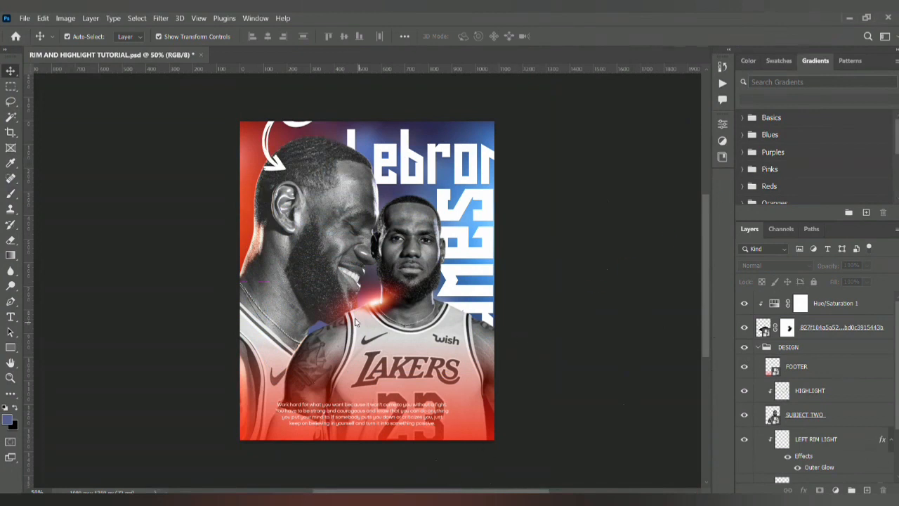
Place the crumpled plastic texture above the design, scale it to 280.34% to cover the poster, and set its blend mode to Lighten
left_click_drag(416, 282, 504, 286)
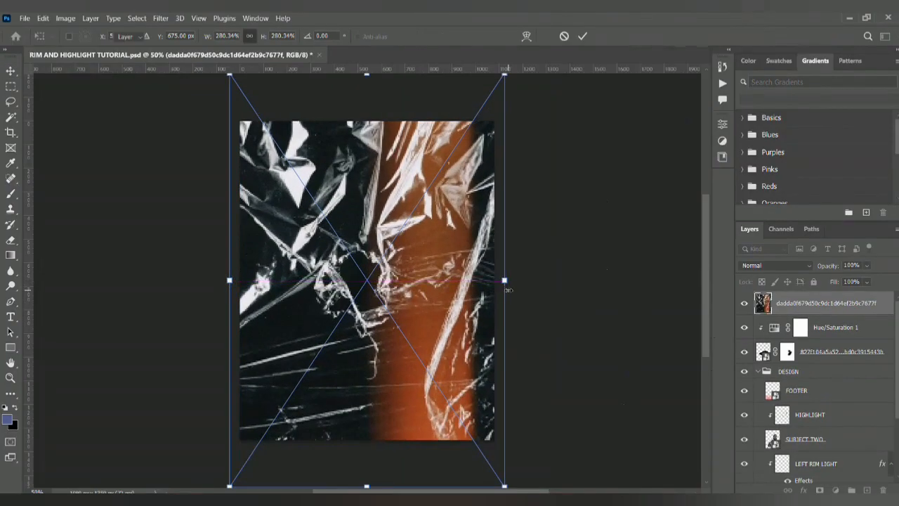
key("Return")
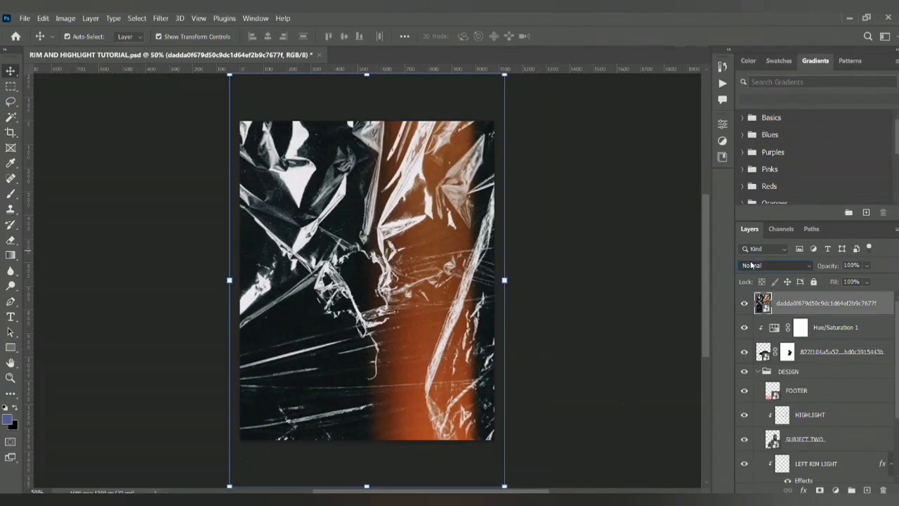
scroll(751, 264, "down", 3)
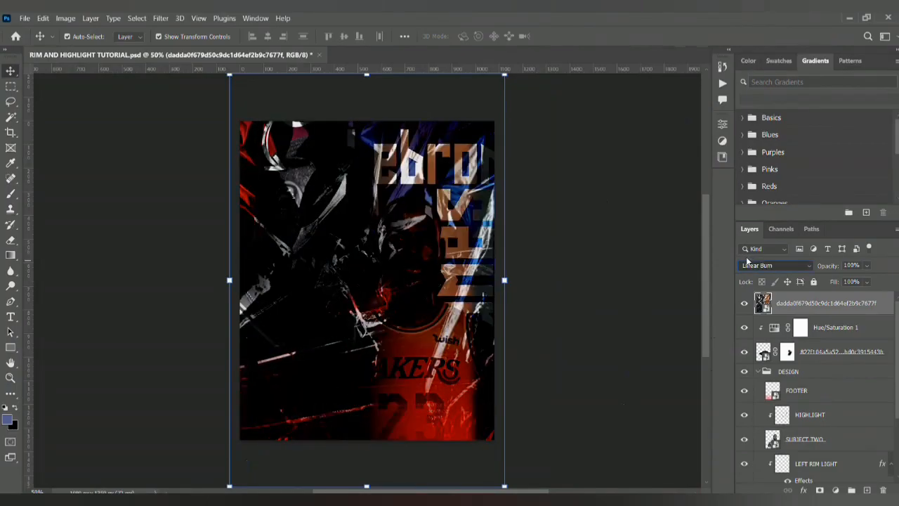
scroll(750, 266, "down", 3)
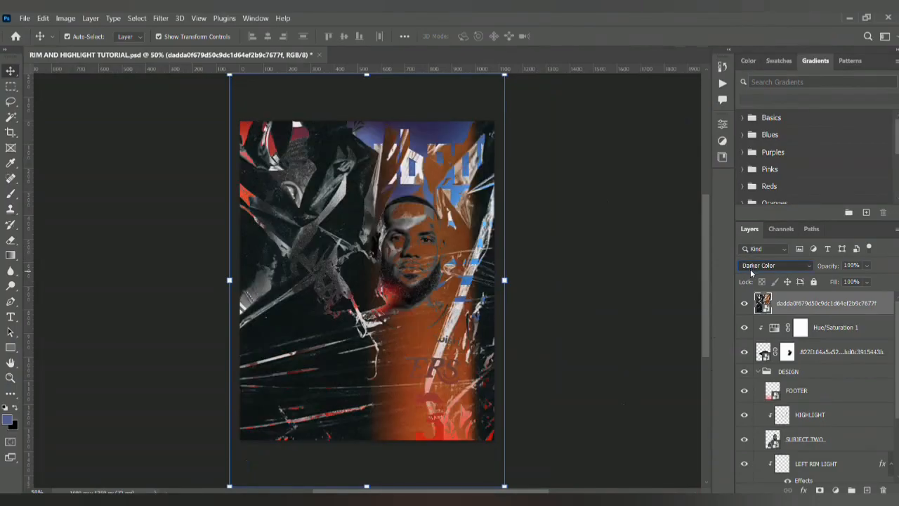
key("Down")
key("Down")
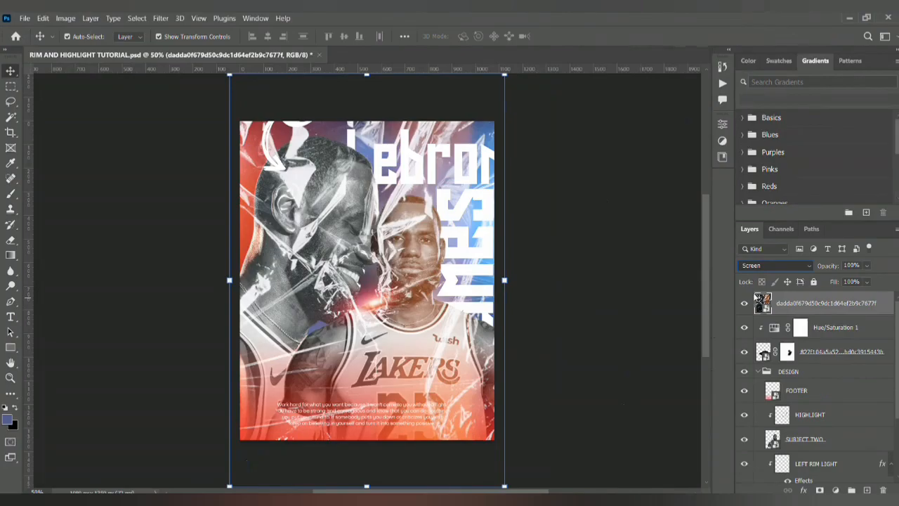
key("Up")
key("Down")
key("Up")
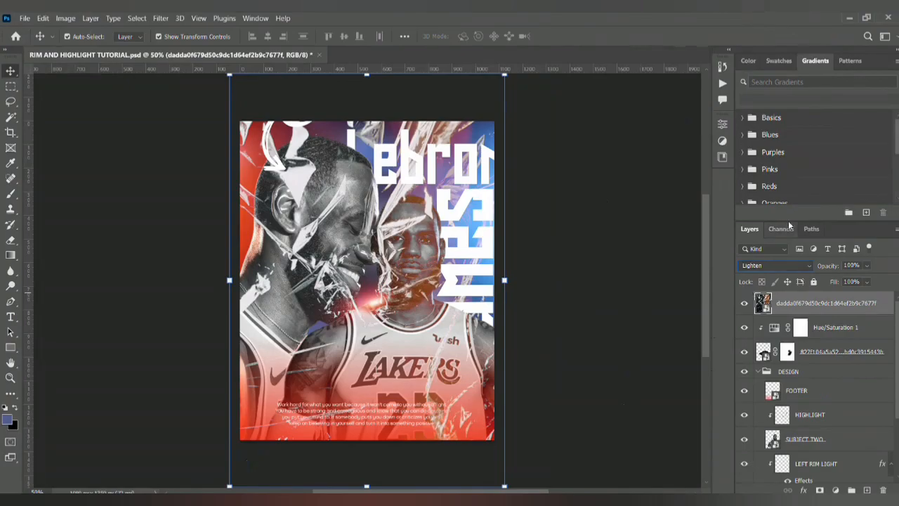
Lower the plastic texture's opacity to 15%, keeping Lighten blending, and save the document
mouse_move(828, 266)
left_mouse_down()
mouse_move(793, 264)
mouse_move(811, 267)
left_mouse_up()
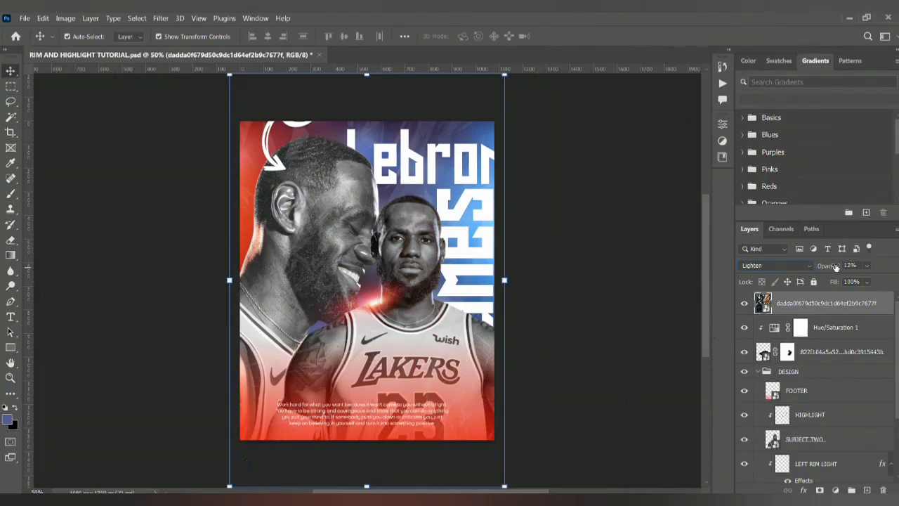
left_click(827, 267)
left_click_drag(827, 267, 829, 269)
key("Return")
scroll(776, 266, "down", 1)
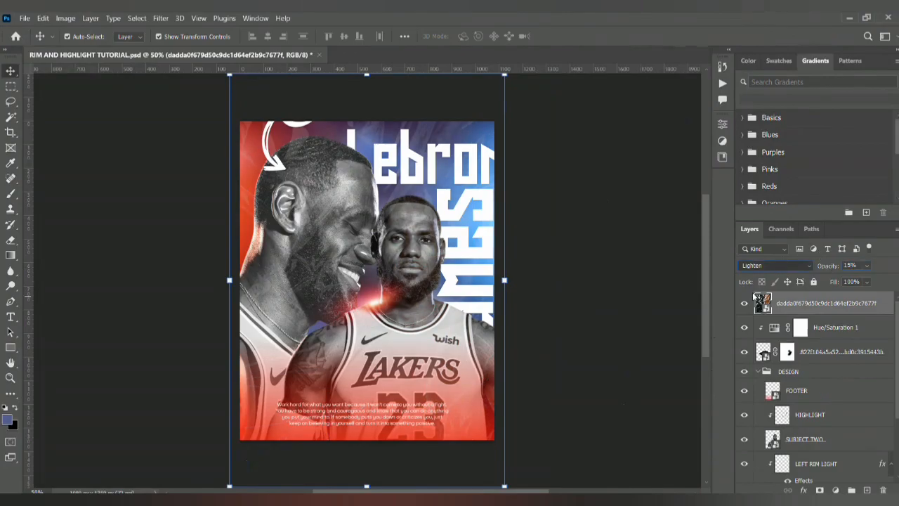
key("Up")
key("Down")
key("Up")
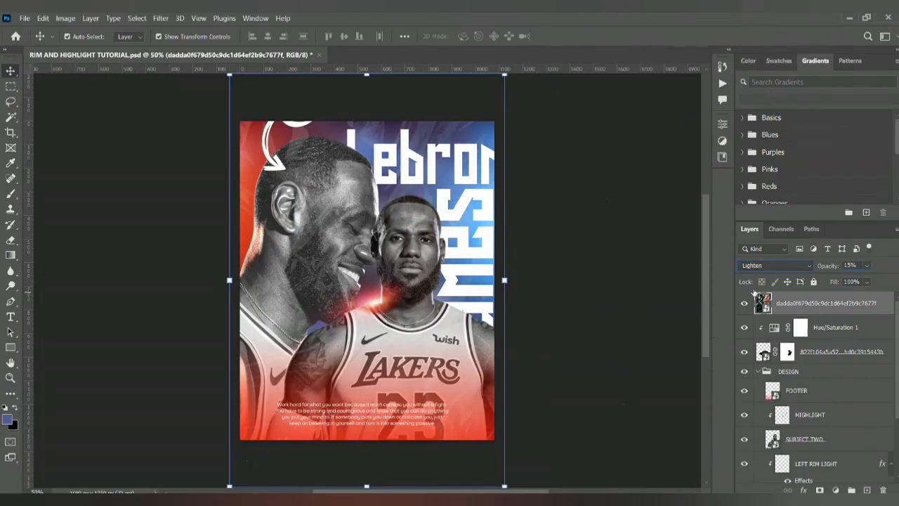
left_click(600, 303)
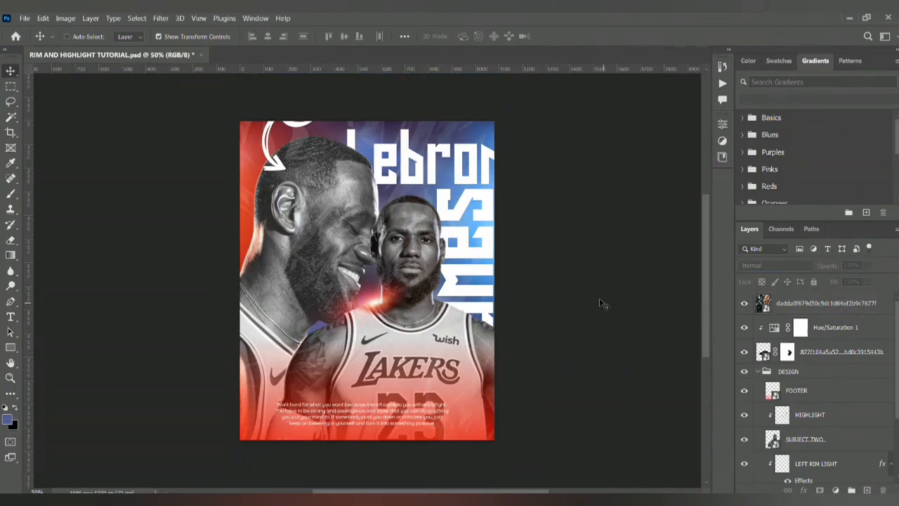
key("ctrl+s")
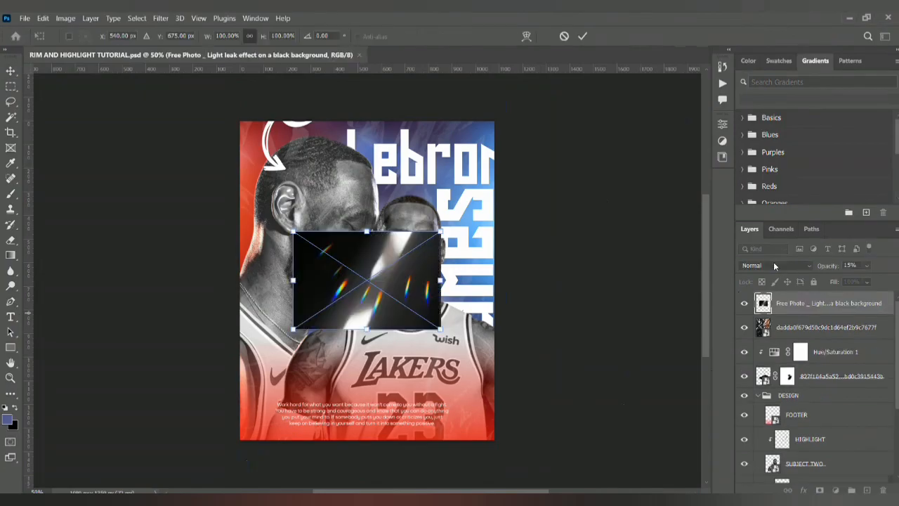
Place the light leak photo with the black background as the uppermost layer and set its blend mode to Screen
key("Return")
left_click(765, 265)
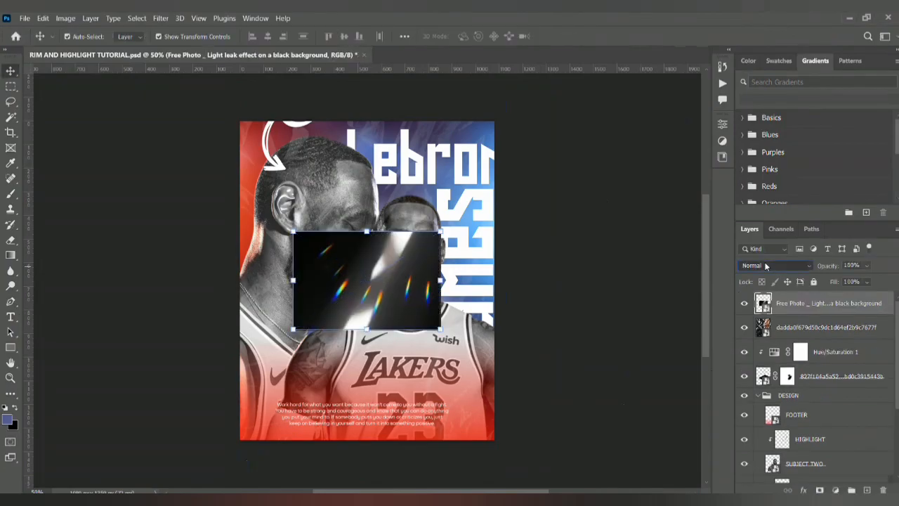
scroll(766, 265, "down", 8)
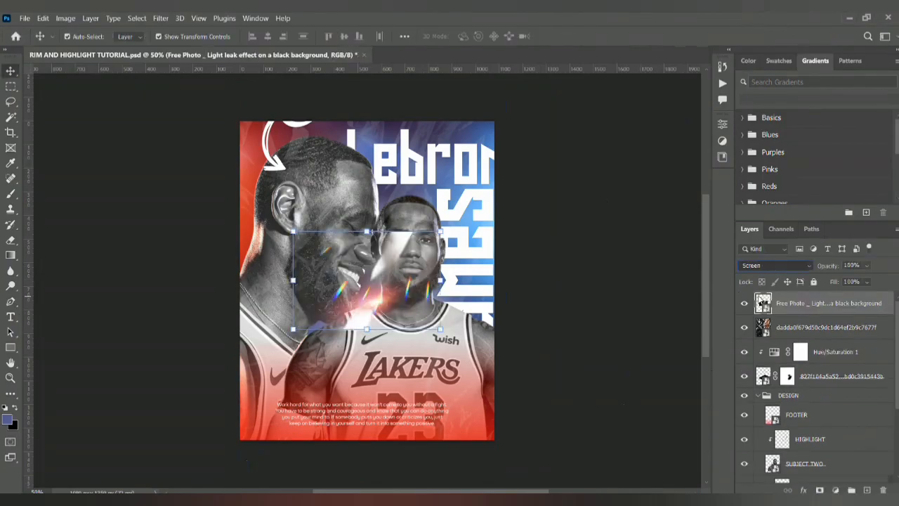
key("Up")
key("Down")
Enlarge the light leak to about 146% and position it over the poster's upper right corner
left_click_drag(376, 304, 428, 264)
key("ctrl+t")
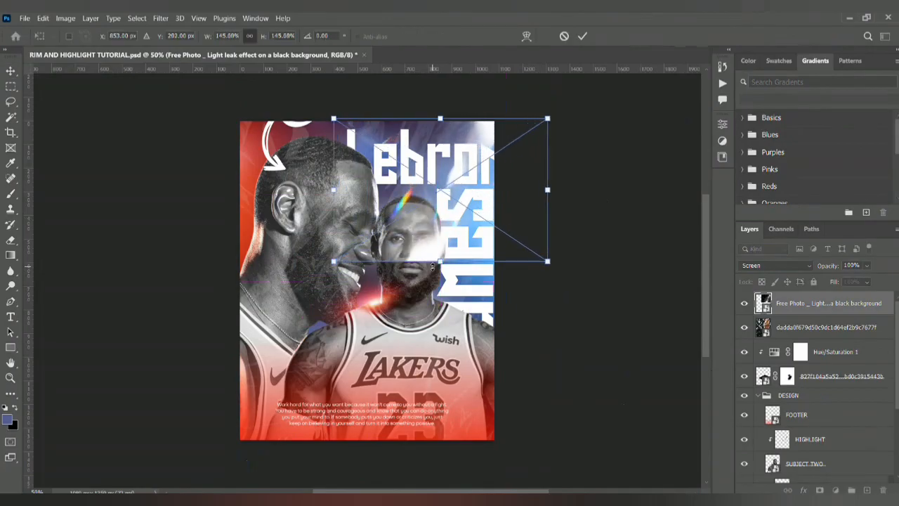
key("Return")
left_click(561, 315)
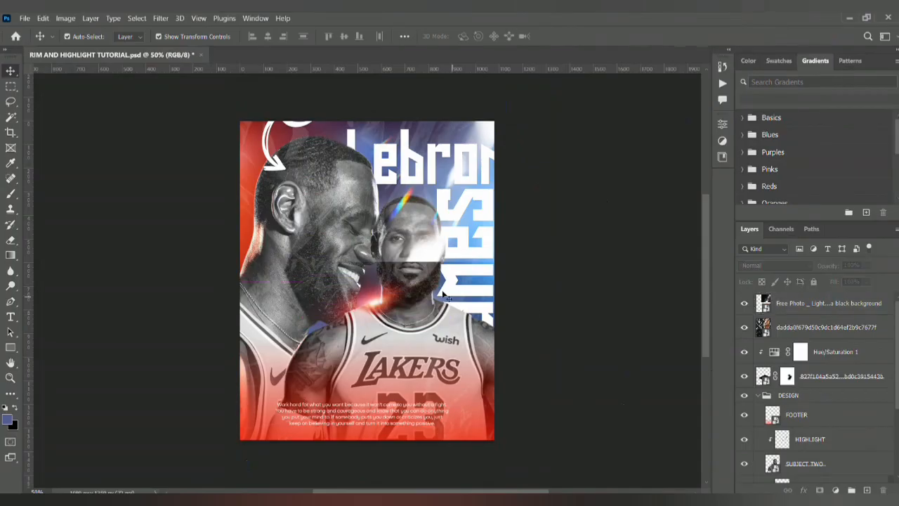
Add a layer mask to the light leak and paint out its hard lower edge over the front figure's face with a 200-pixel black brush
left_click(414, 242)
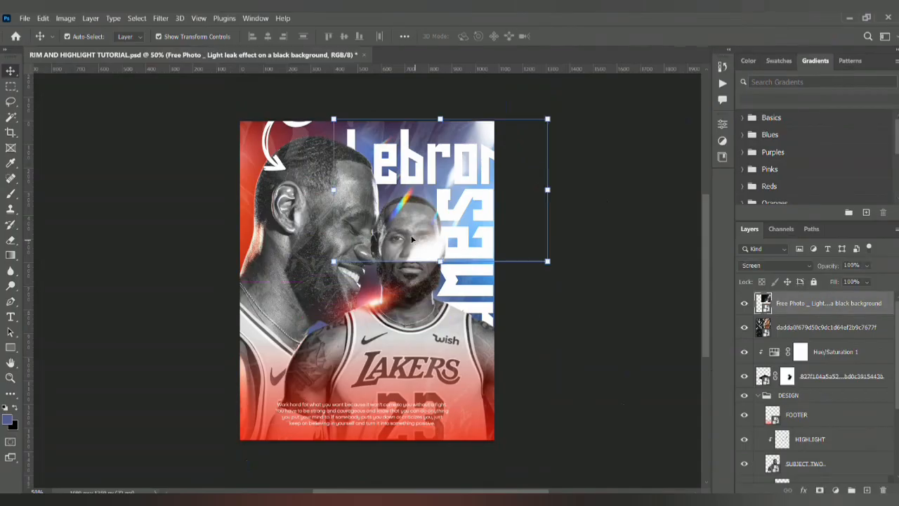
key("b")
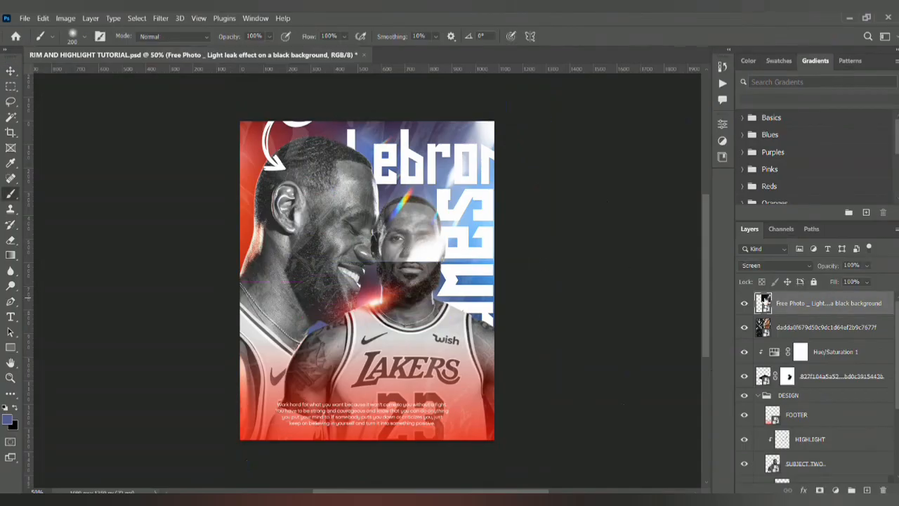
left_click(820, 489)
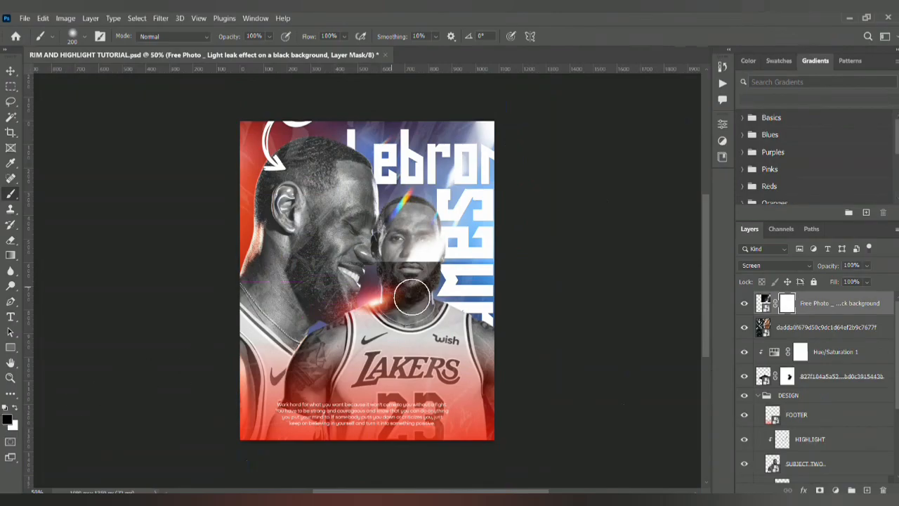
mouse_move(358, 289)
left_mouse_down()
mouse_move(497, 295)
mouse_move(362, 286)
mouse_move(483, 297)
mouse_move(380, 280)
mouse_move(464, 280)
mouse_move(503, 286)
mouse_move(360, 286)
mouse_move(372, 272)
mouse_move(521, 303)
mouse_move(536, 290)
mouse_move(426, 285)
mouse_move(349, 295)
mouse_move(345, 187)
mouse_move(356, 118)
mouse_move(375, 294)
mouse_move(488, 266)
mouse_move(512, 248)
mouse_move(447, 276)
mouse_move(484, 256)
mouse_move(441, 317)
left_mouse_up()
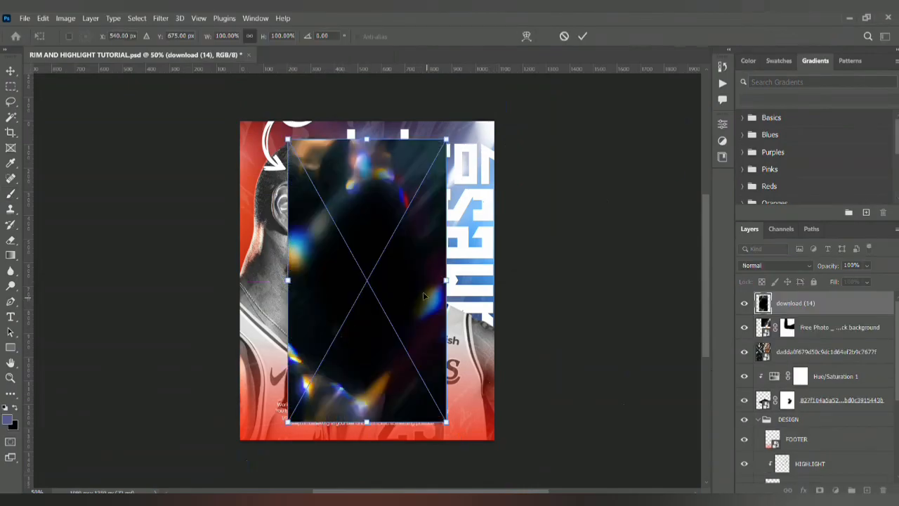
Place the download (14) prism light image, enlarge it to cover the whole poster, and set its blend mode to Screen
left_click_drag(447, 280, 504, 280)
key("Return")
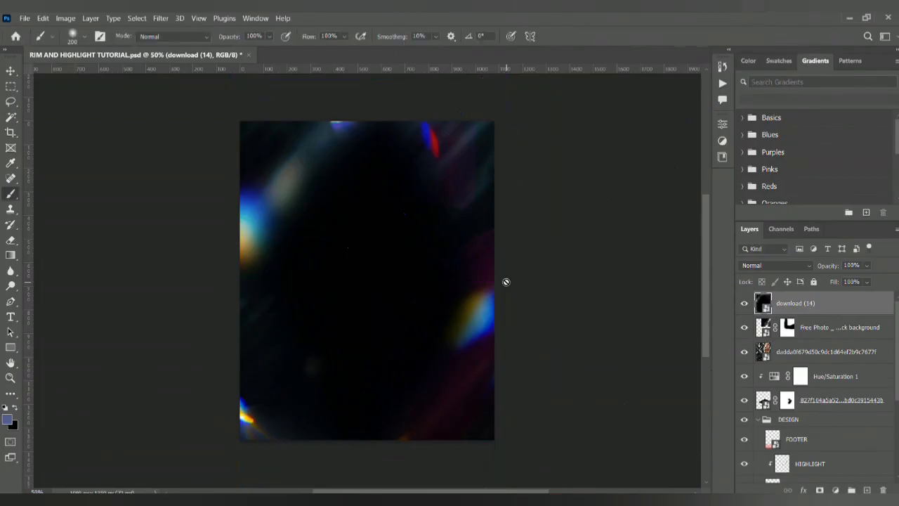
left_click(792, 266)
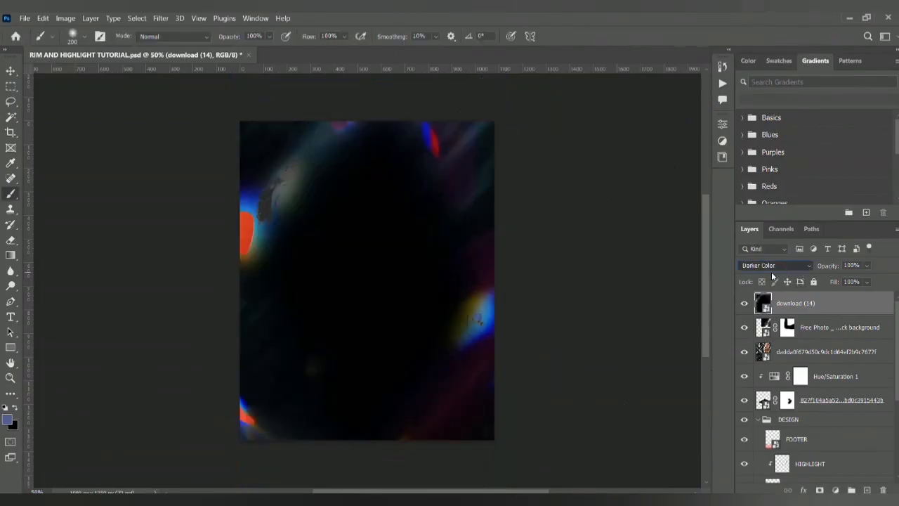
left_click(757, 295)
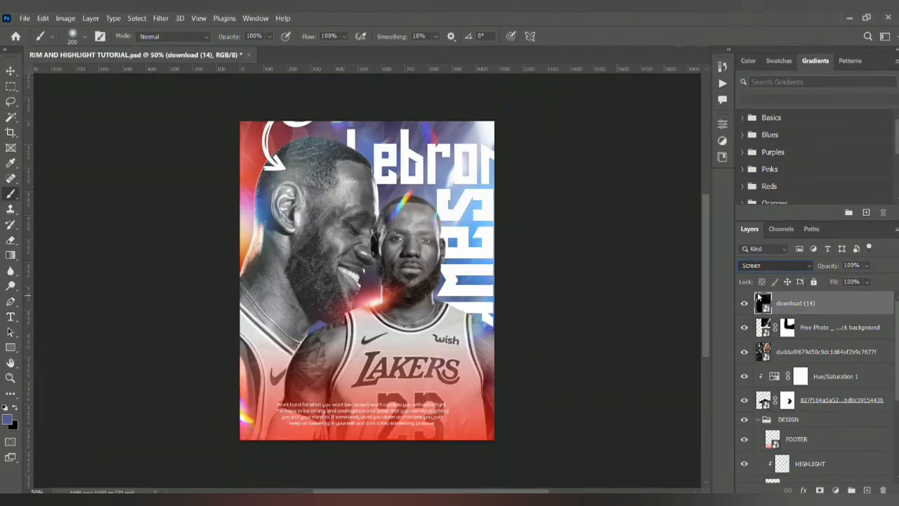
Try the other blend modes on the prism light layer, from Linear Dodge (Add) through Luminosity, and return it to Screen
key("Down")
key("Down")
key("Down")
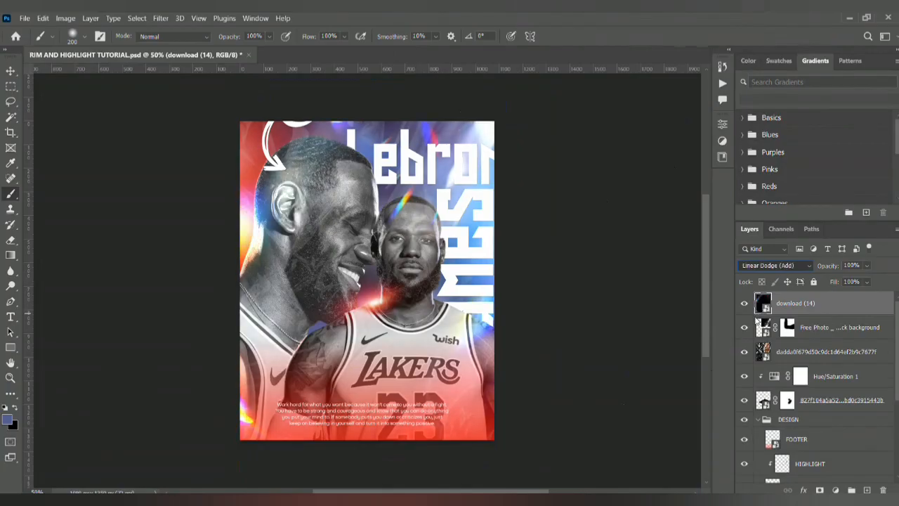
key("Down")
key("Down")
key("Down")
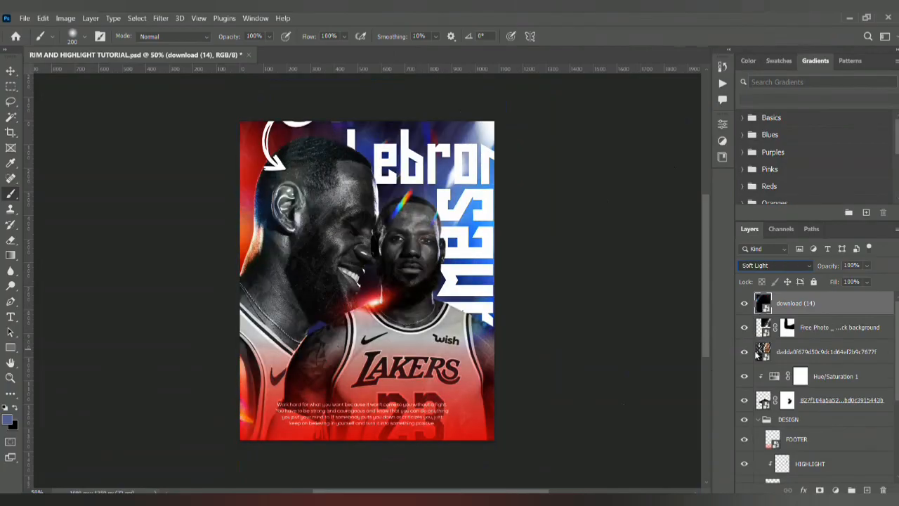
key("Up")
key("Down")
key("Down")
key("Down")
key("Down")
key("Down")
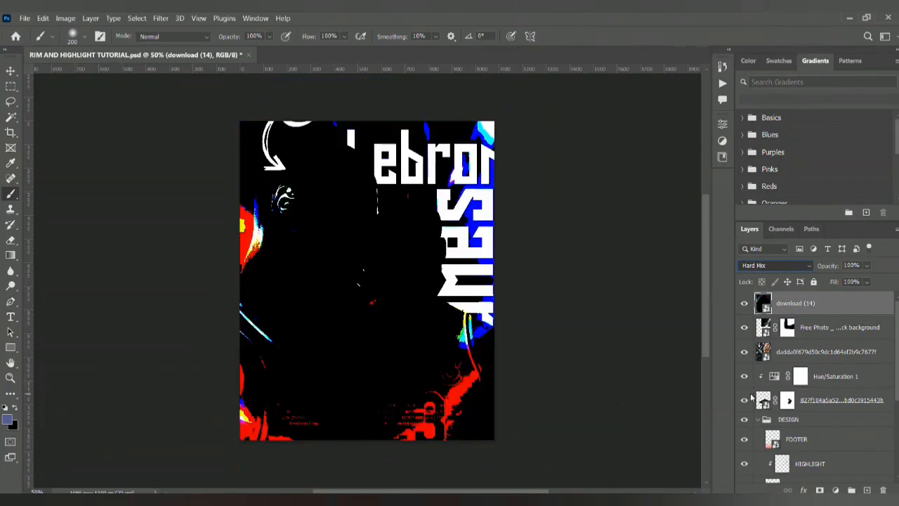
key("Down")
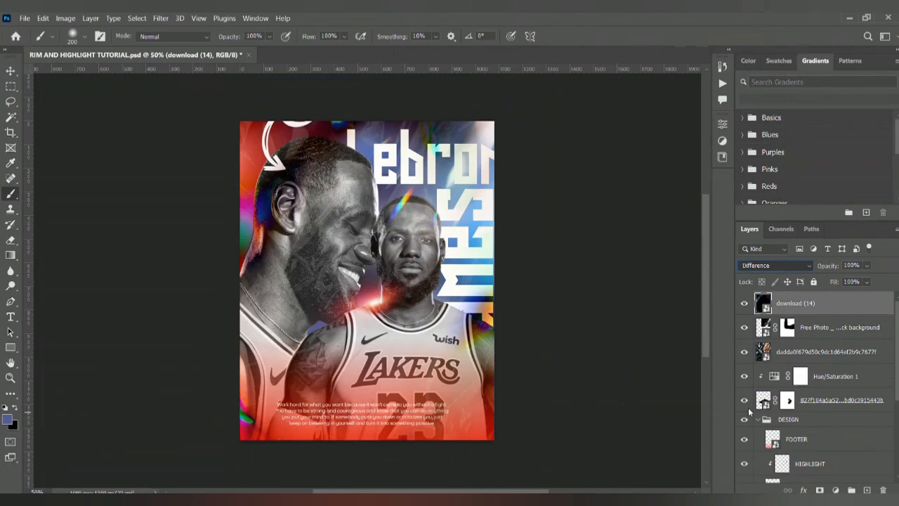
key("Down")
key("Down")
key("Down")
key("Down")
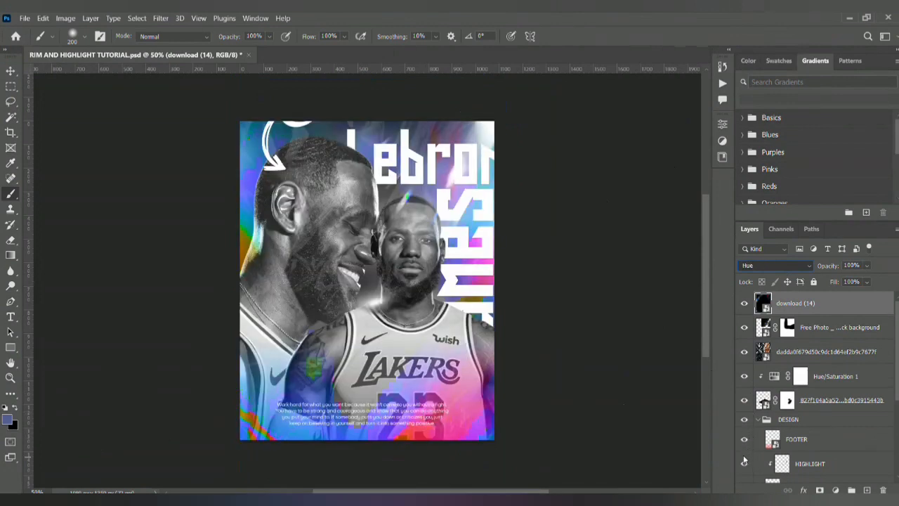
key("Down")
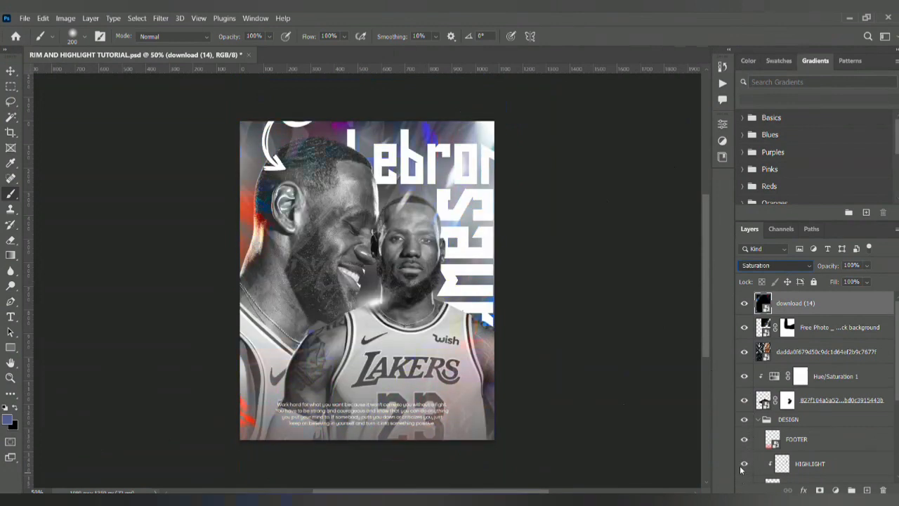
key("Down")
key("Down")
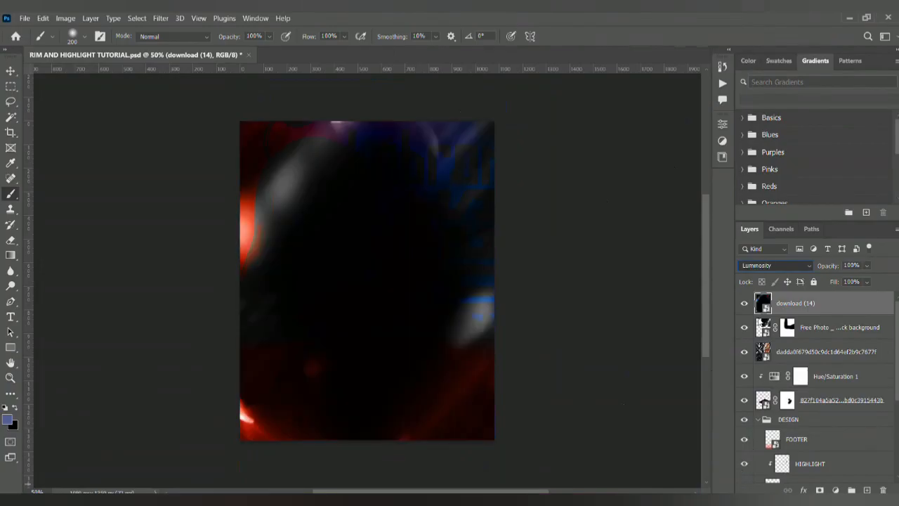
scroll(761, 267, "up", 20)
key("Down")
key("Down")
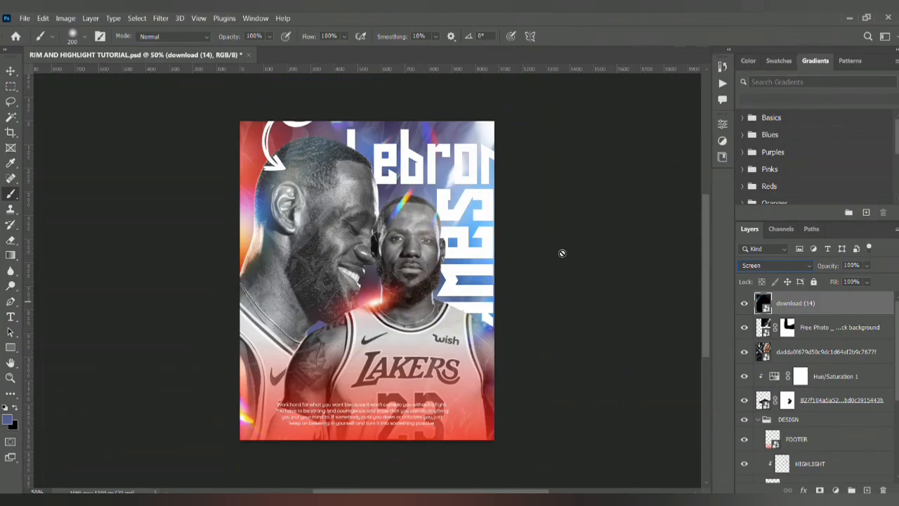
Enlarge the prism light layer to about 213.6% around its centre and save the poster file
key("ctrl+t")
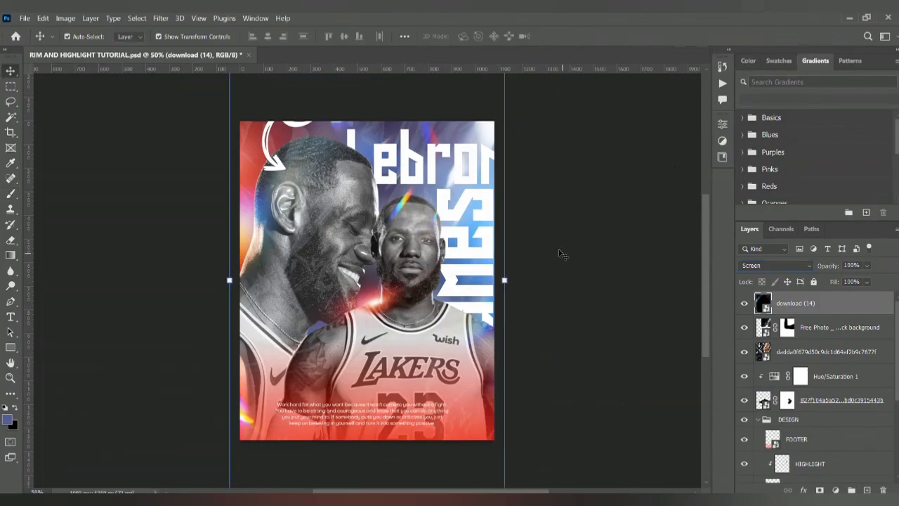
left_click_drag(504, 281, 534, 279)
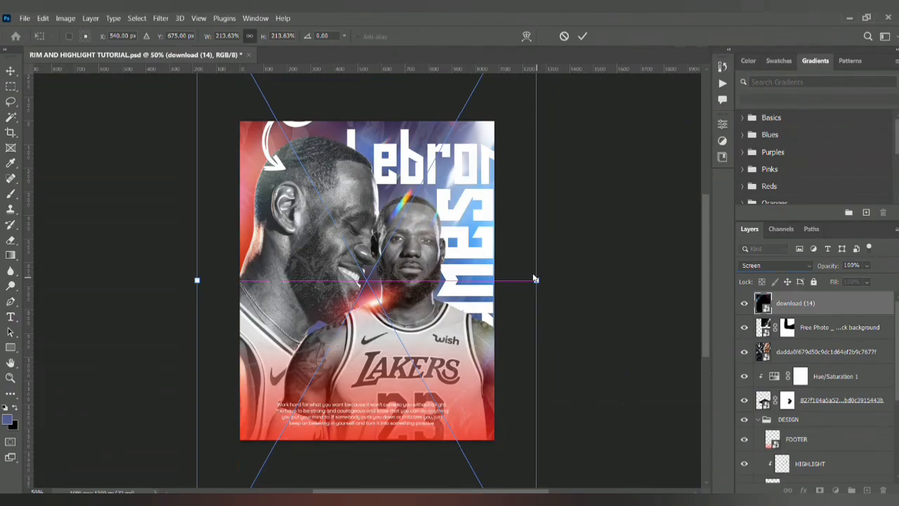
key("Return")
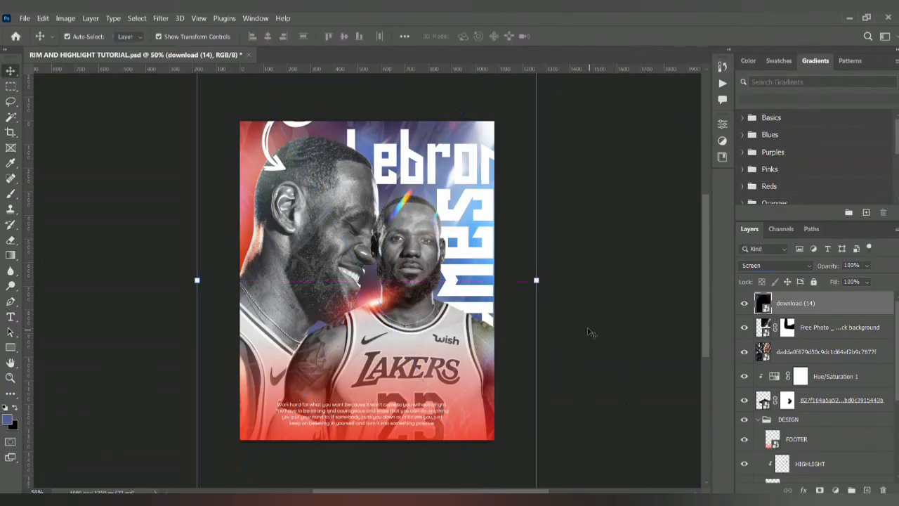
left_click(602, 356)
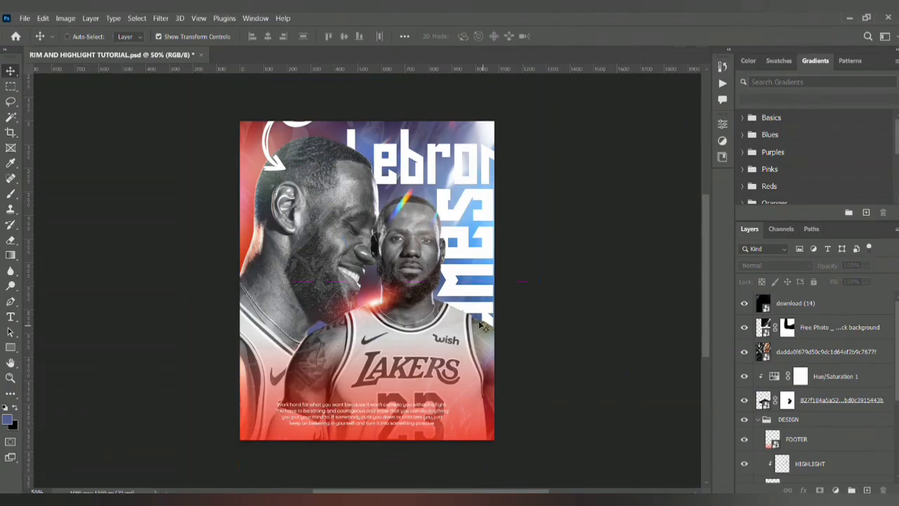
key("ctrl+s")
Stamp all visible layers into a new merged layer above the download (14) prism light layer
left_click(817, 307)
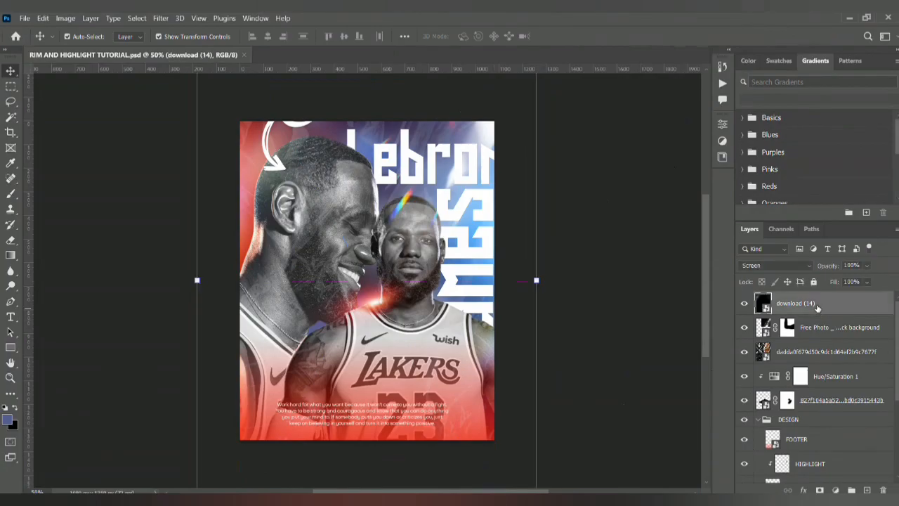
key("ctrl")
key("ctrl+shift+alt+e")
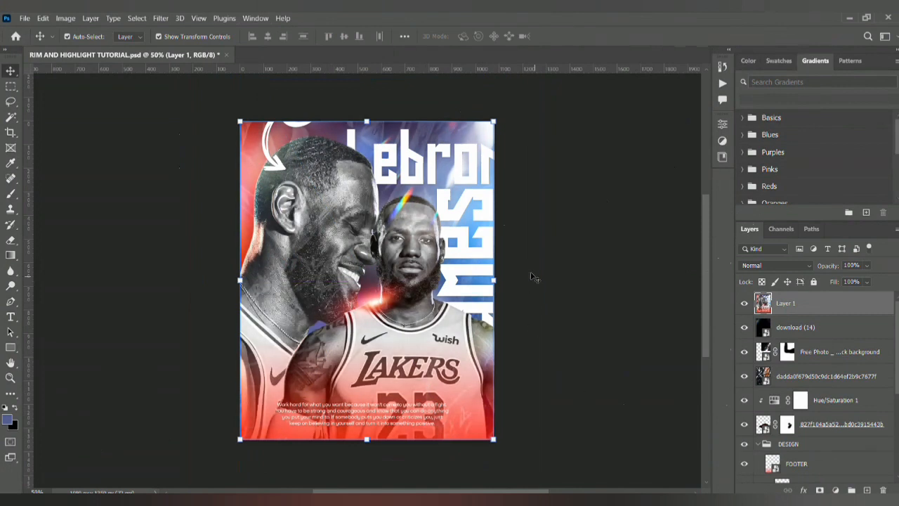
Hide and show the merged layer to compare the poster before and after, and save the file with no layer selected
left_click(743, 302)
left_click(743, 302)
left_click(586, 344)
key("ctrl+s")
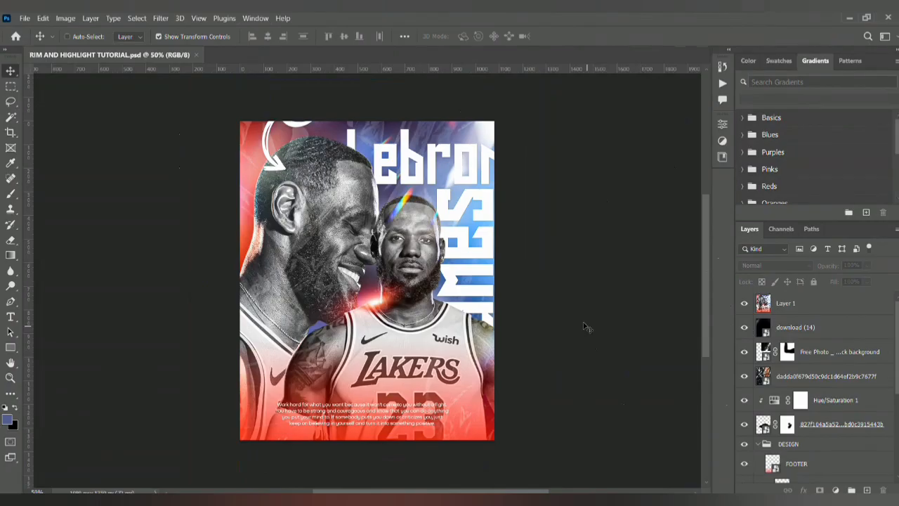
key("ctrl")
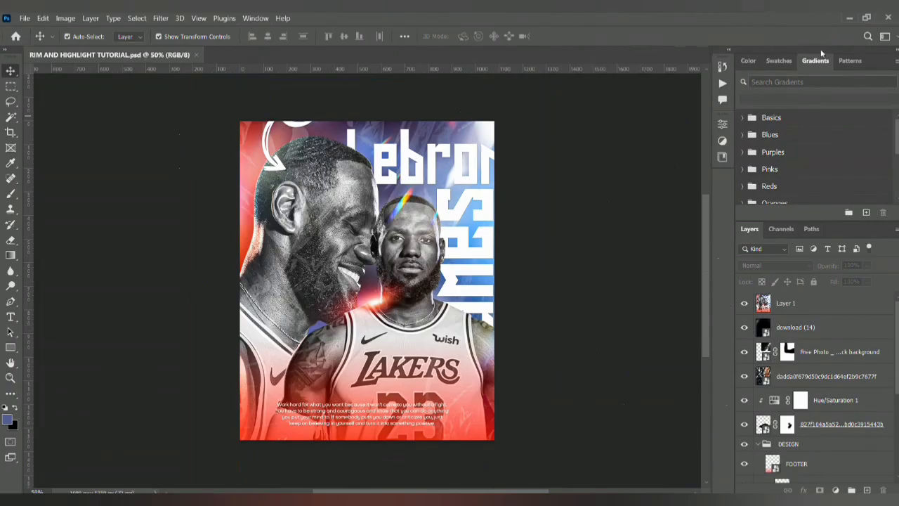